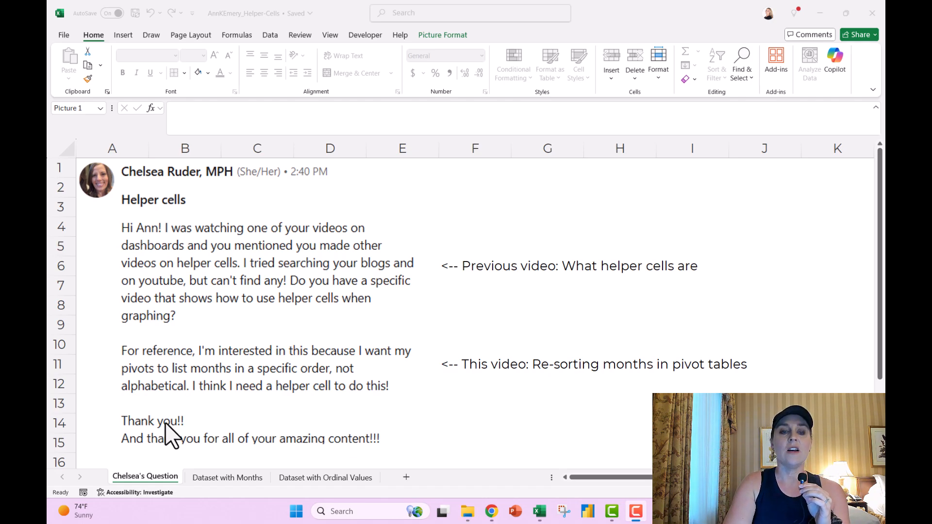
Step: Open the Dataset with Ordinal Values sheet and highlight the Question 1 and Question 2 answers
left_click(241, 477)
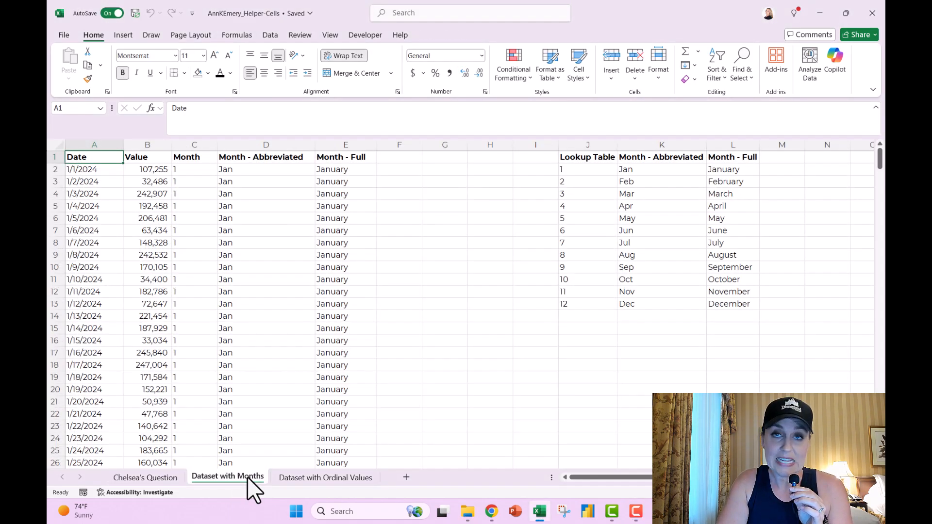
left_click(297, 486)
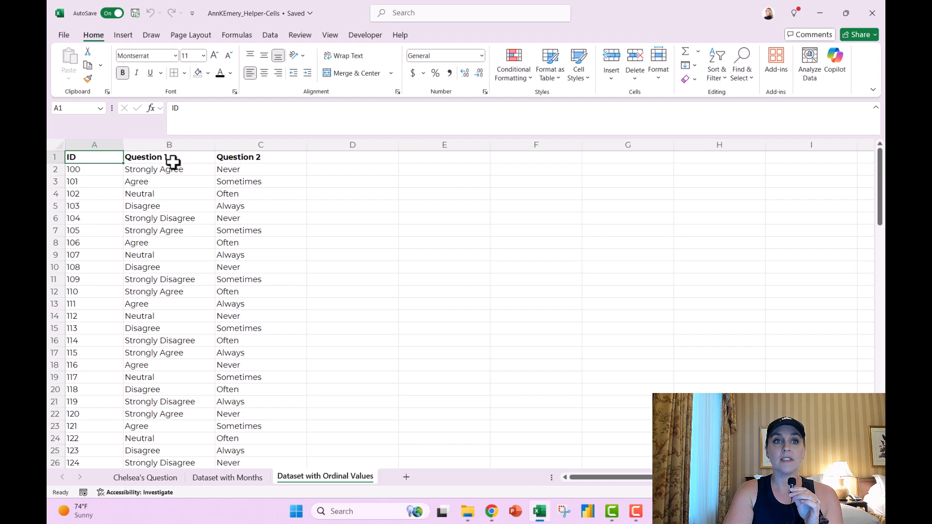
left_click_drag(173, 171, 170, 250)
left_click_drag(245, 170, 257, 279)
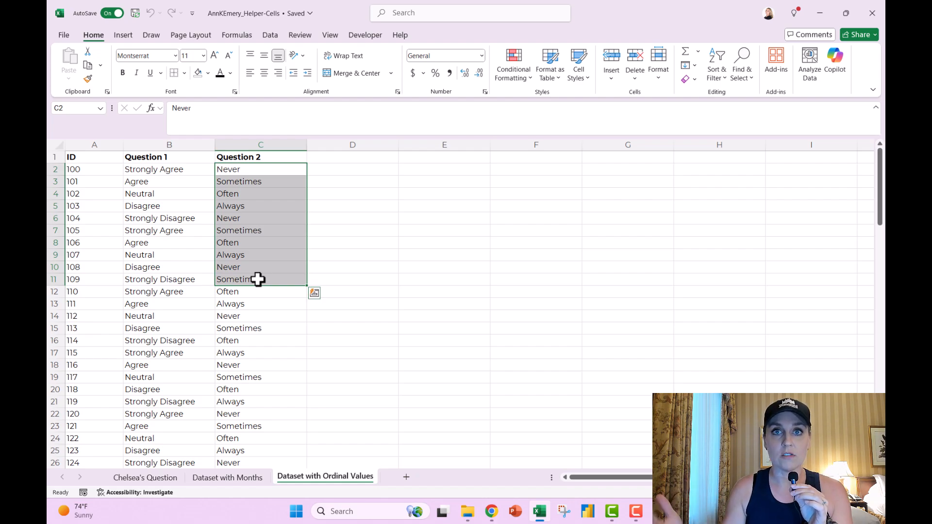
left_click_drag(184, 173, 189, 214)
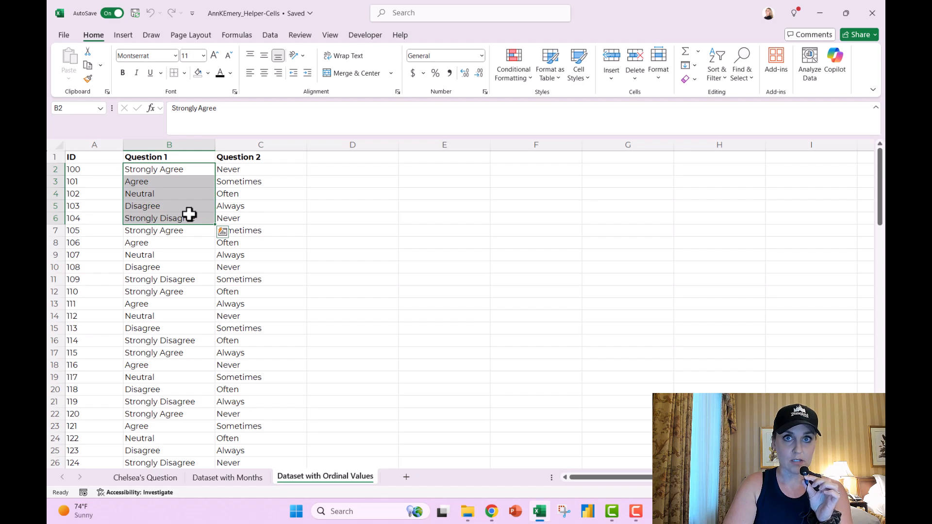
Step: Return to the Dataset with Months sheet and select the Date through Month - Full columns
left_click(231, 479)
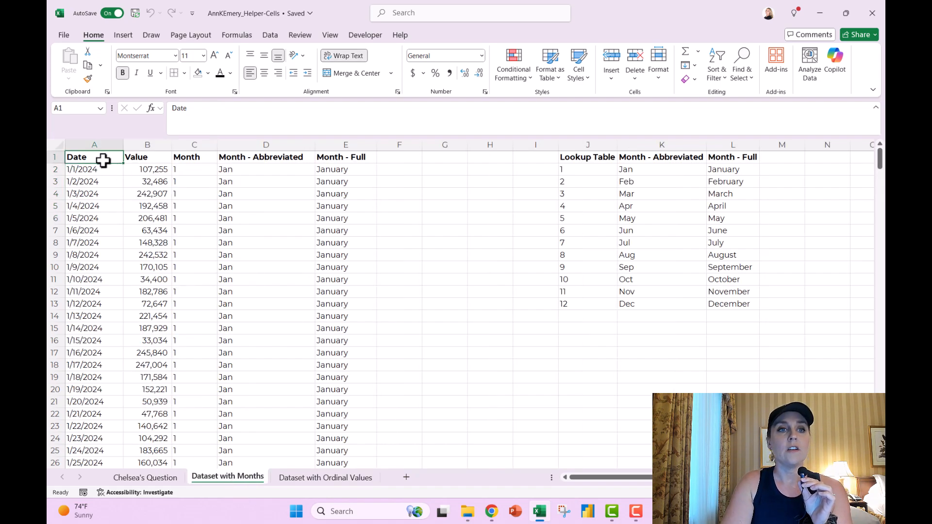
left_click(98, 144)
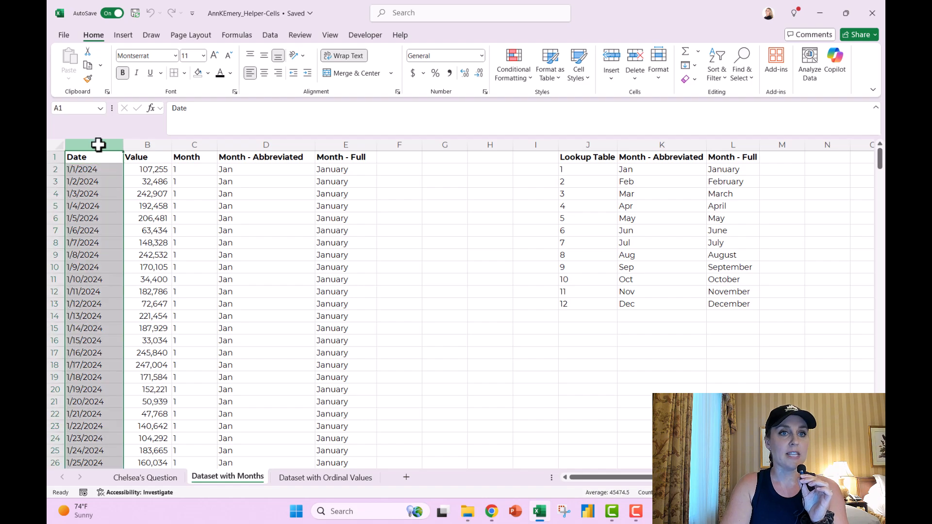
left_click(155, 142)
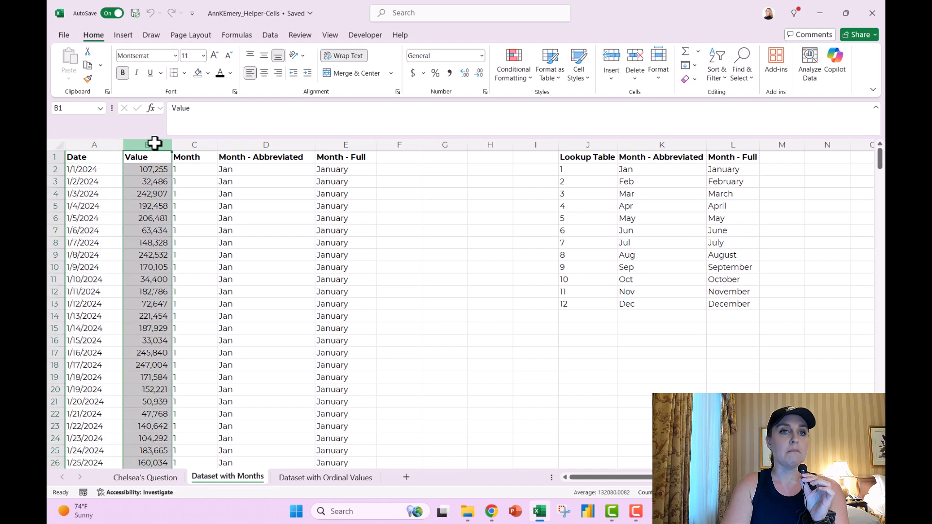
left_click(183, 141)
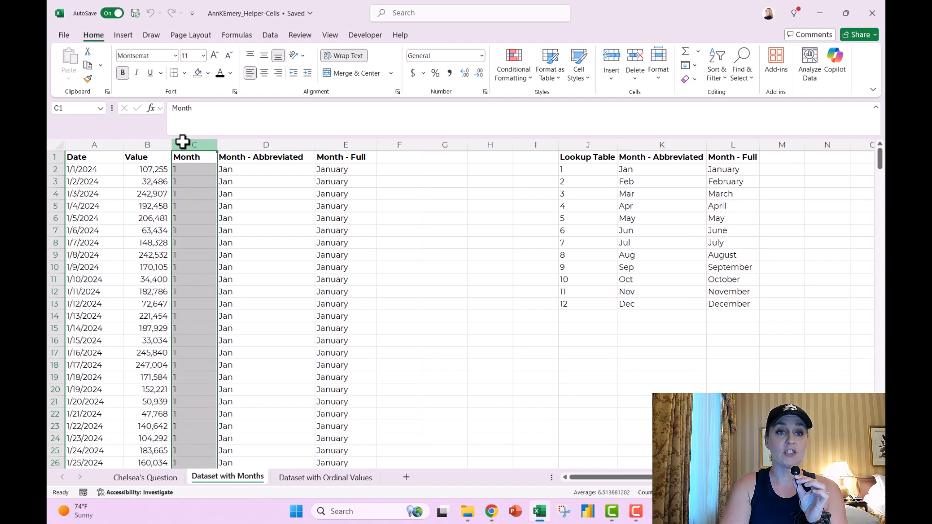
left_click(250, 142)
left_click(339, 143)
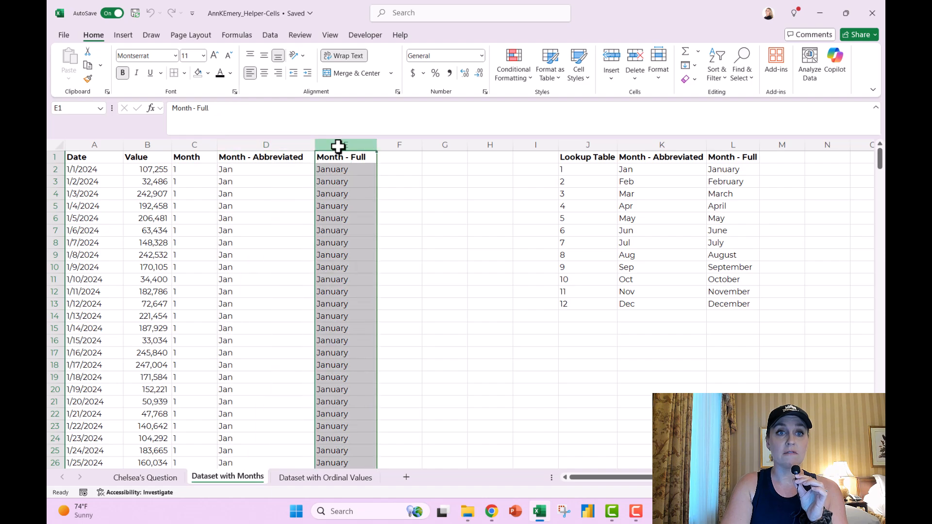
Step: Inspect the MONTH formula in C2 and the XLOOKUP formulas in D2 and E2, then select columns C–E
left_click(209, 170)
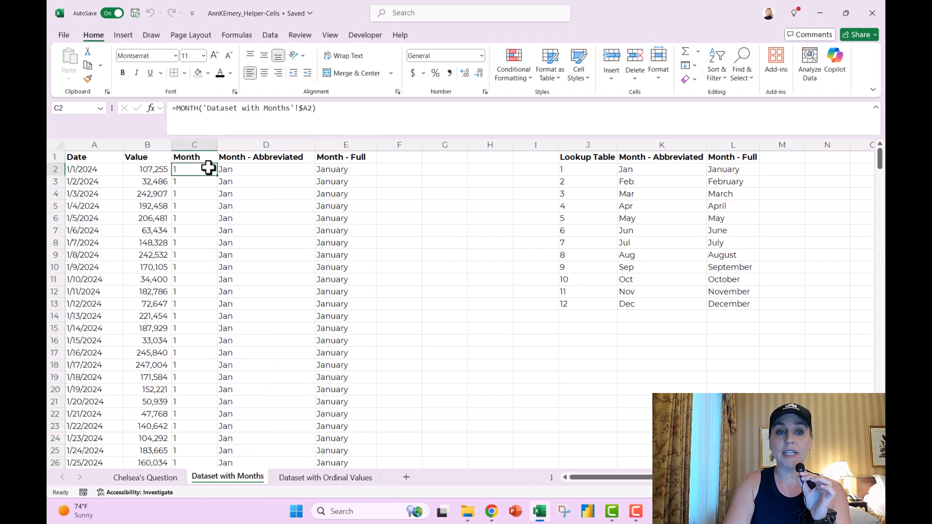
key("F2")
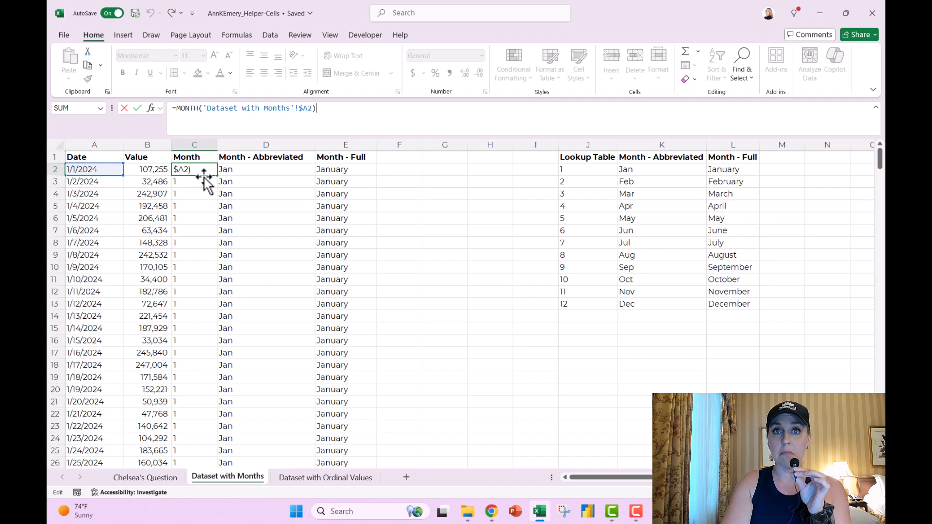
key("Return")
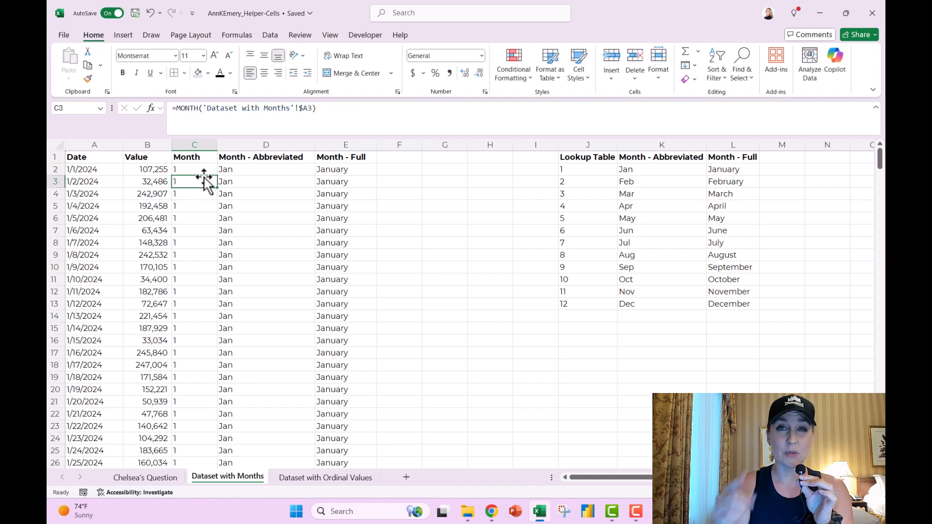
key("Right")
key("Up")
left_click(446, 111)
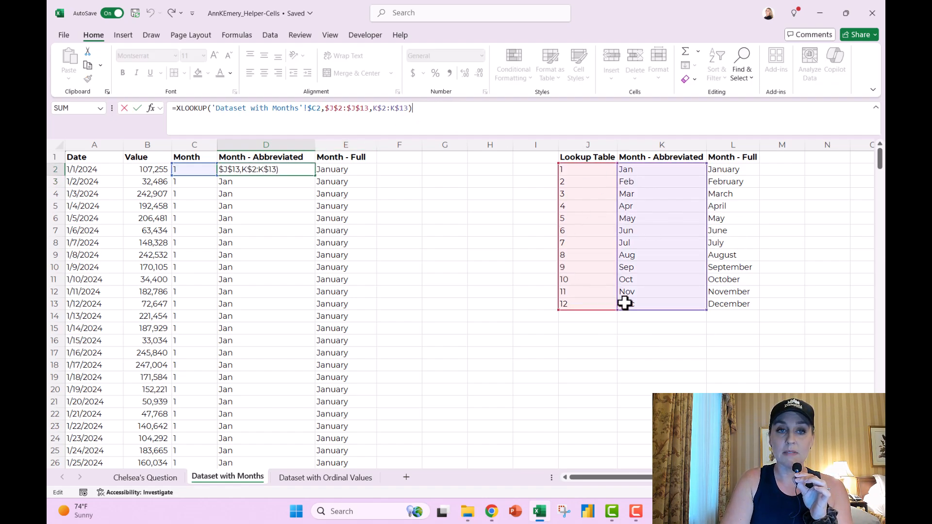
key("Return")
key("Up")
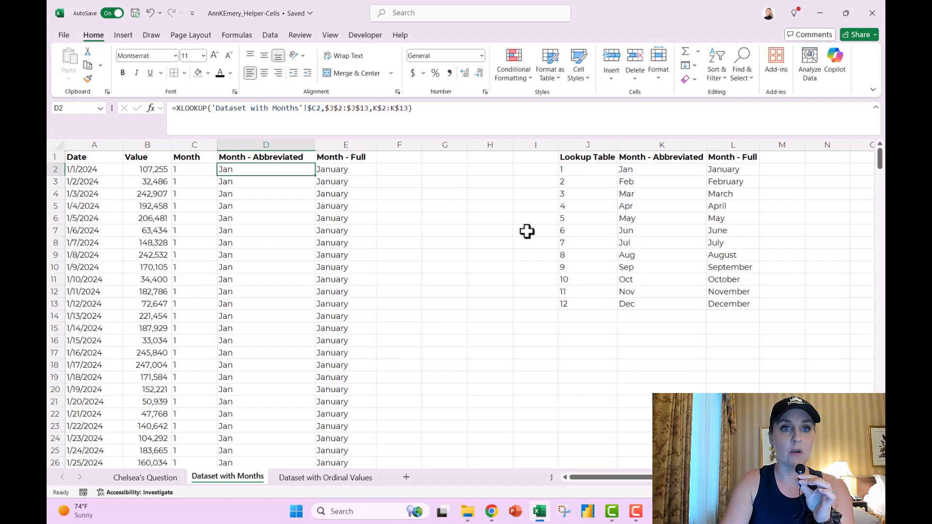
key("Right")
left_click(474, 112)
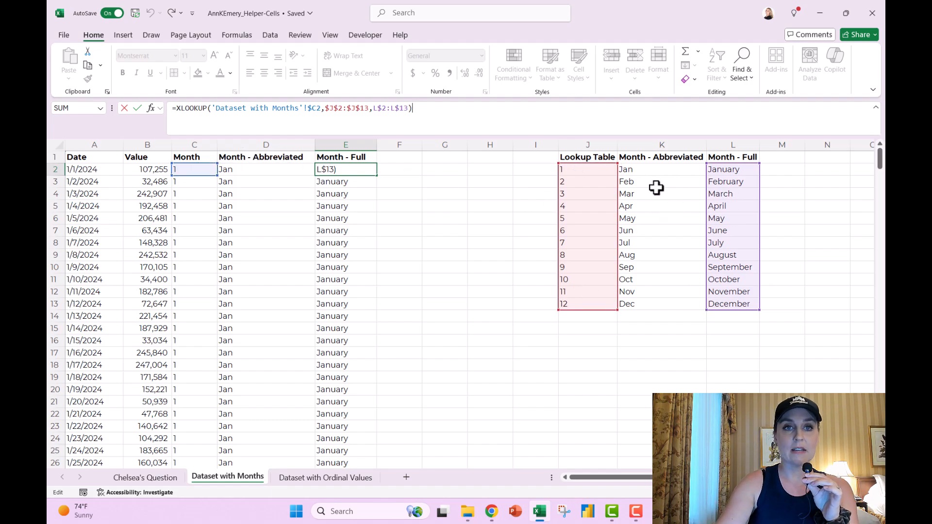
key("Return")
left_click_drag(197, 144, 360, 143)
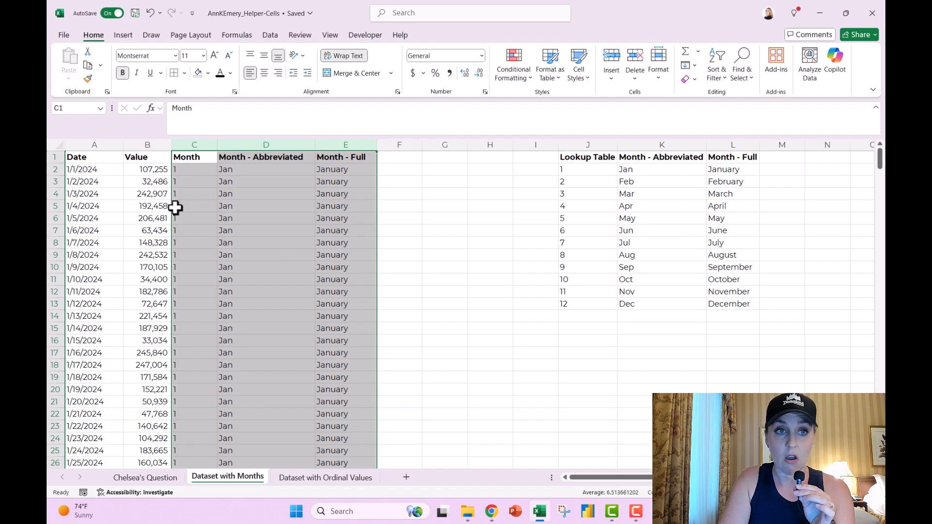
Step: Insert a new-sheet PivotTable summing Value with Date in Rows, auto-grouped Jan to Dec
left_click(105, 160)
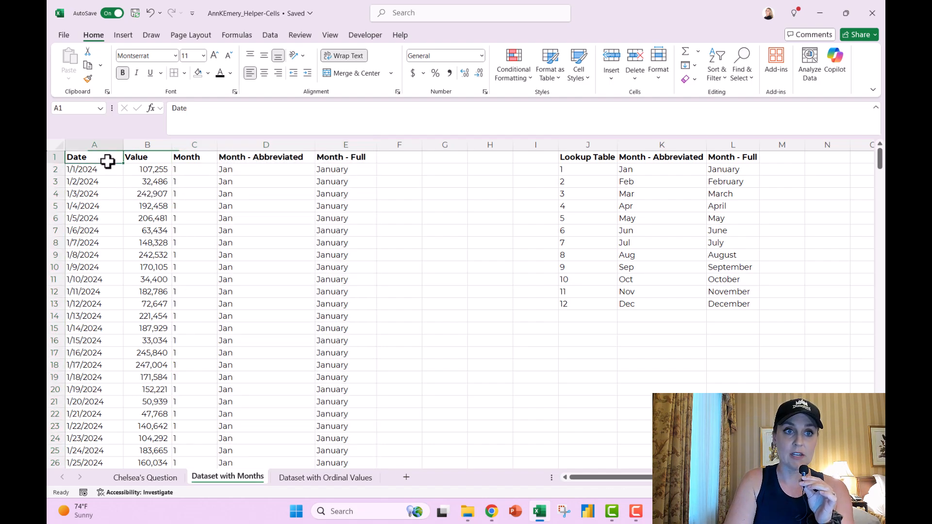
left_click(124, 33)
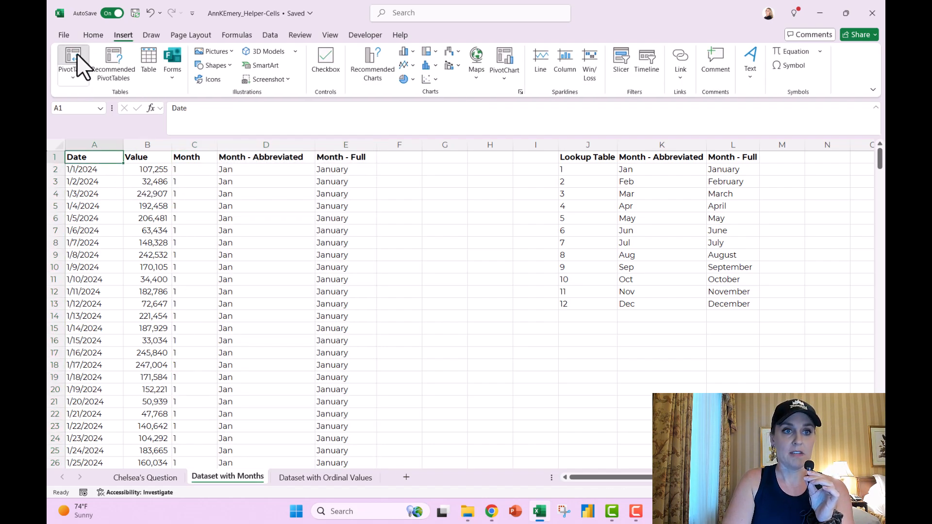
left_click(78, 56)
left_click(348, 265)
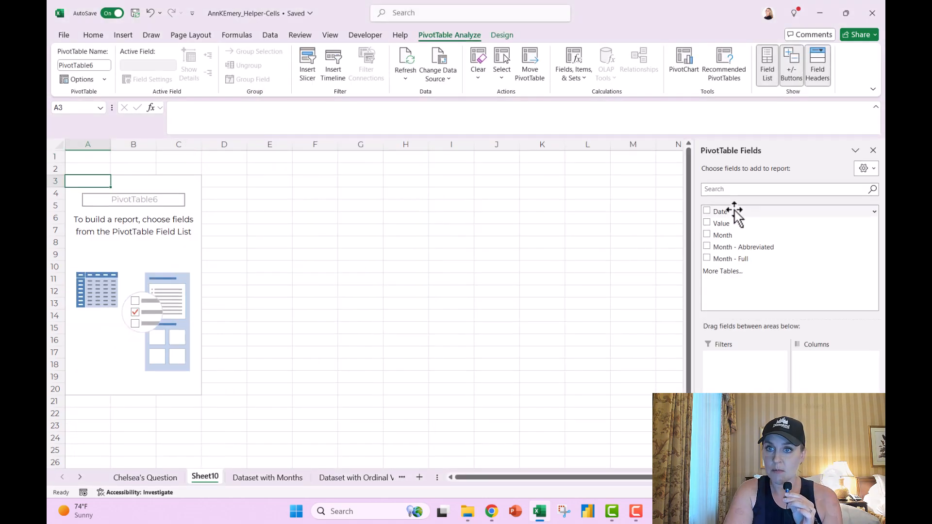
left_click_drag(728, 222, 825, 430)
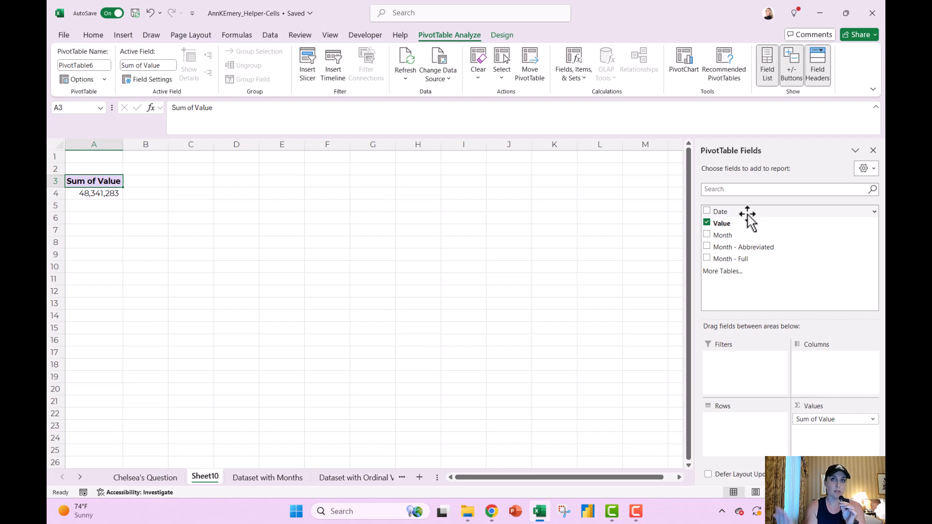
left_click_drag(748, 214, 738, 461)
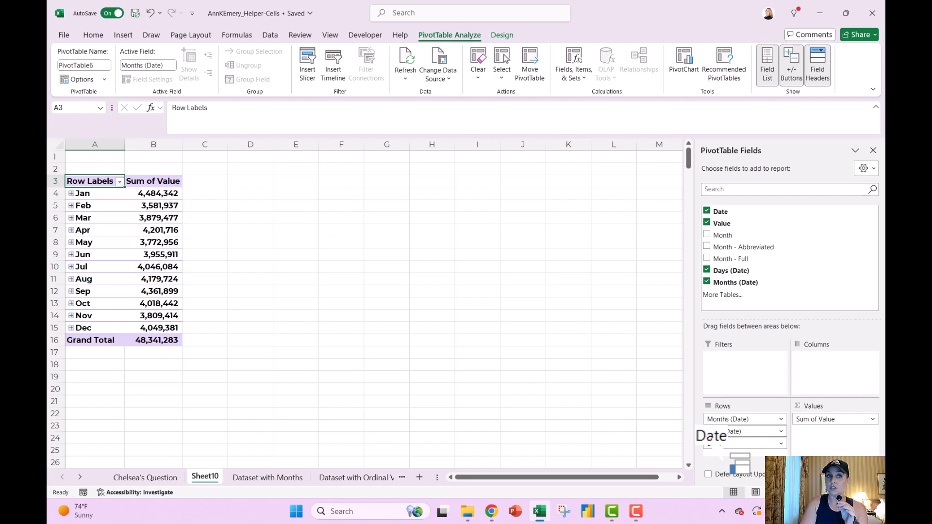
left_click_drag(738, 461, 738, 461)
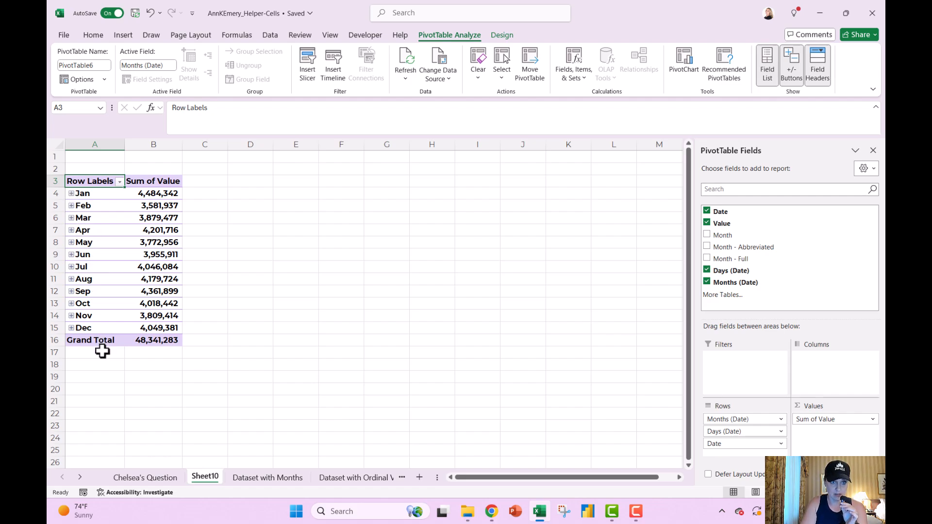
left_click(70, 194)
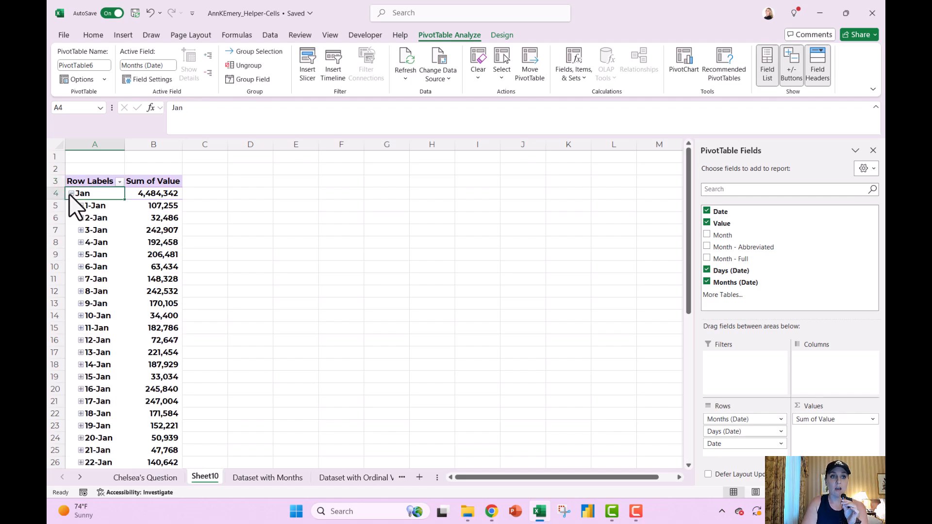
left_click(80, 206)
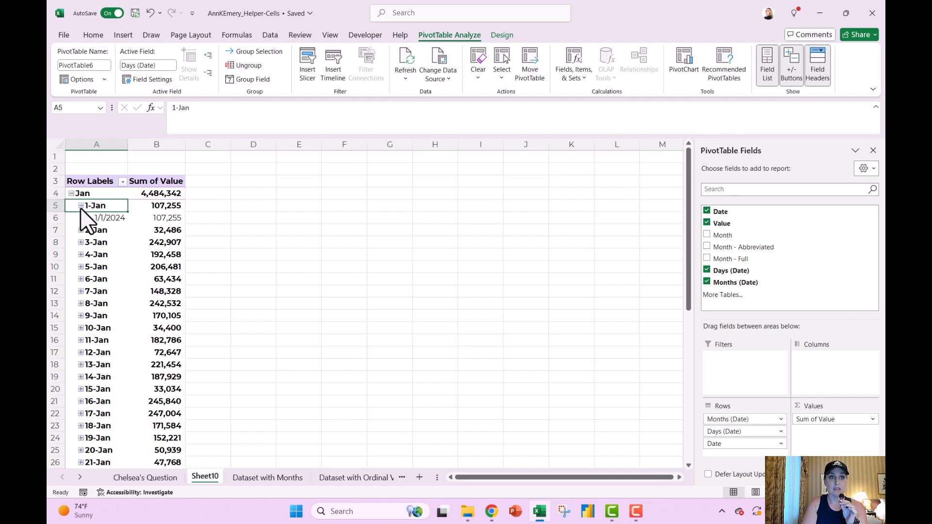
left_click(81, 219)
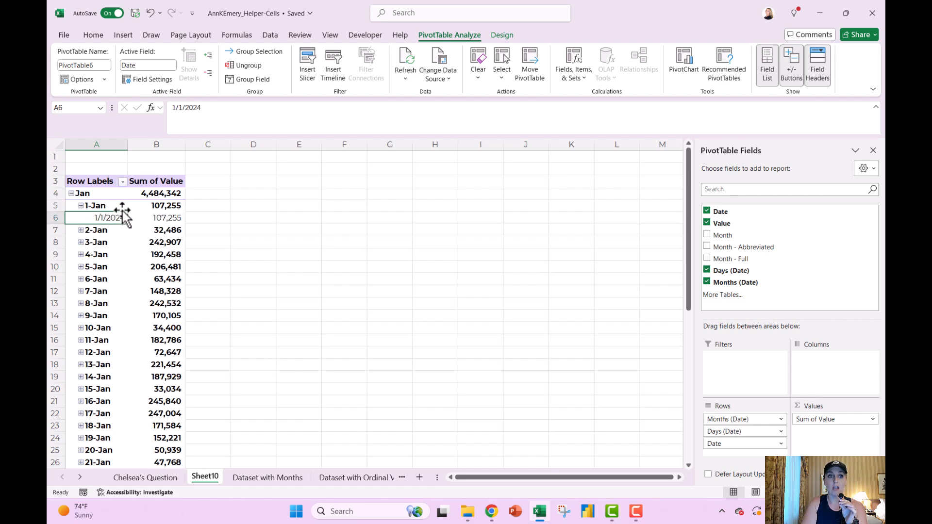
left_click(81, 207)
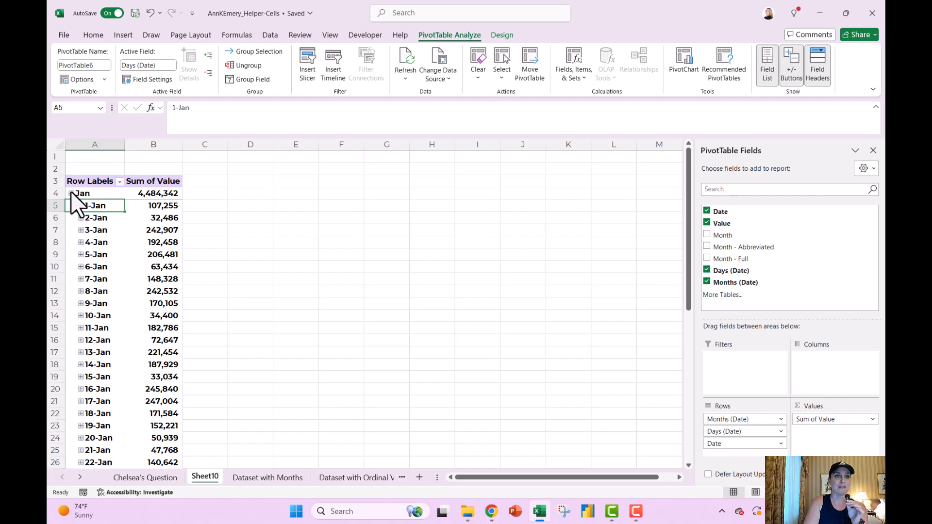
left_click(71, 192)
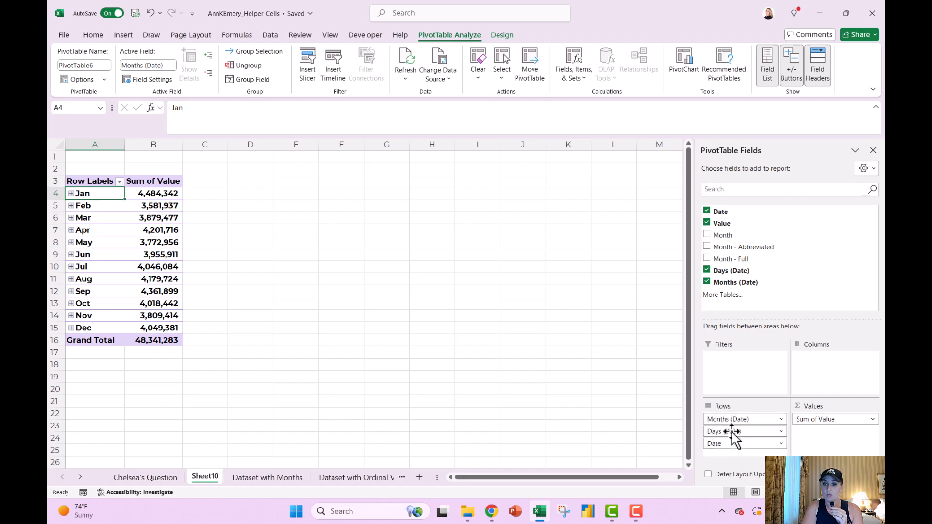
Step: Remove Date and Days (Date) from the pivot rows, then open the month Row Labels sort menu
left_click_drag(734, 443, 795, 317)
left_click_drag(728, 432, 827, 311)
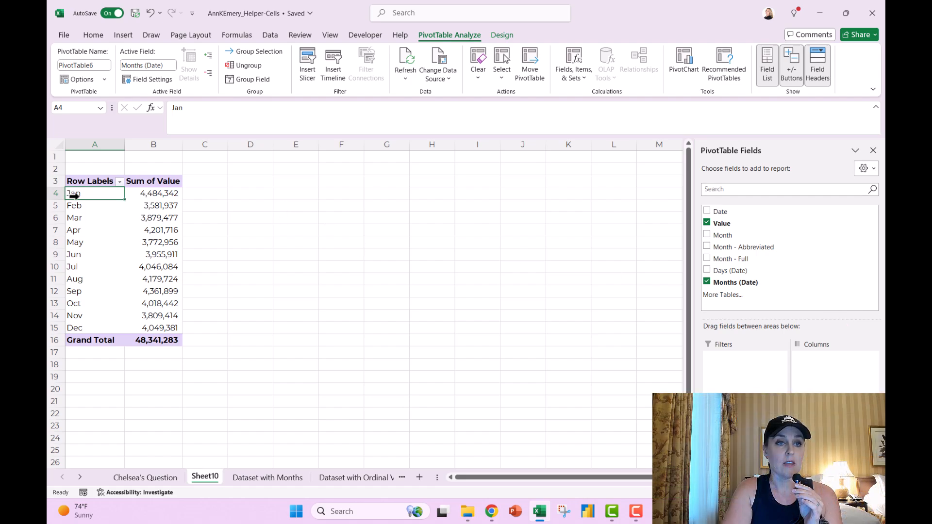
left_click(74, 195)
left_click(77, 206)
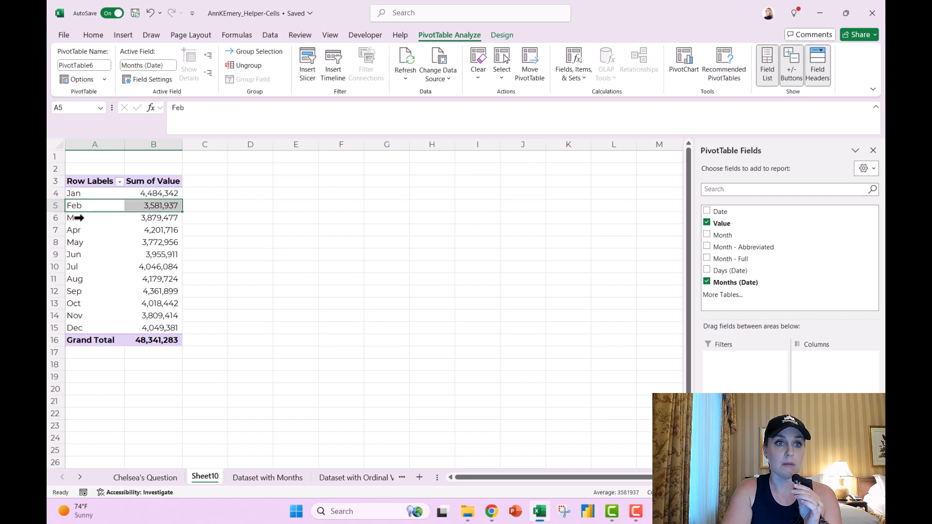
left_click(76, 217)
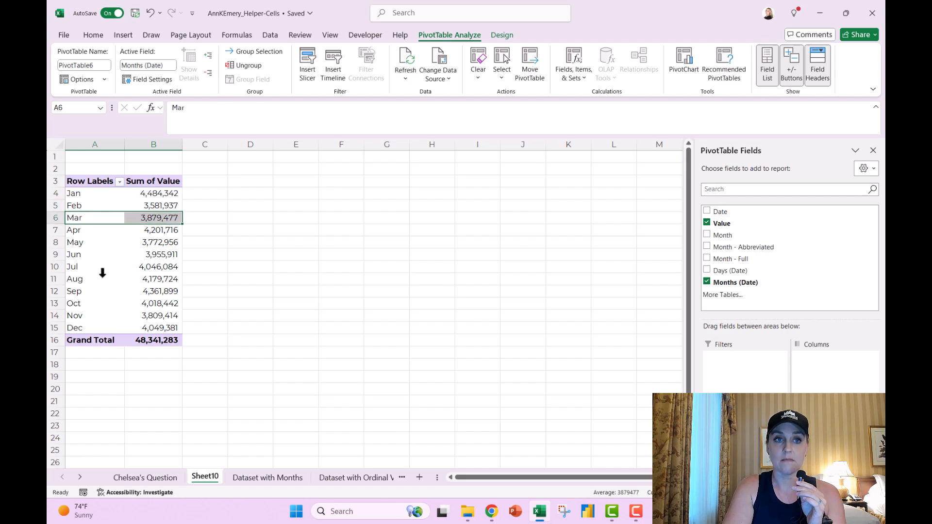
left_click(92, 194)
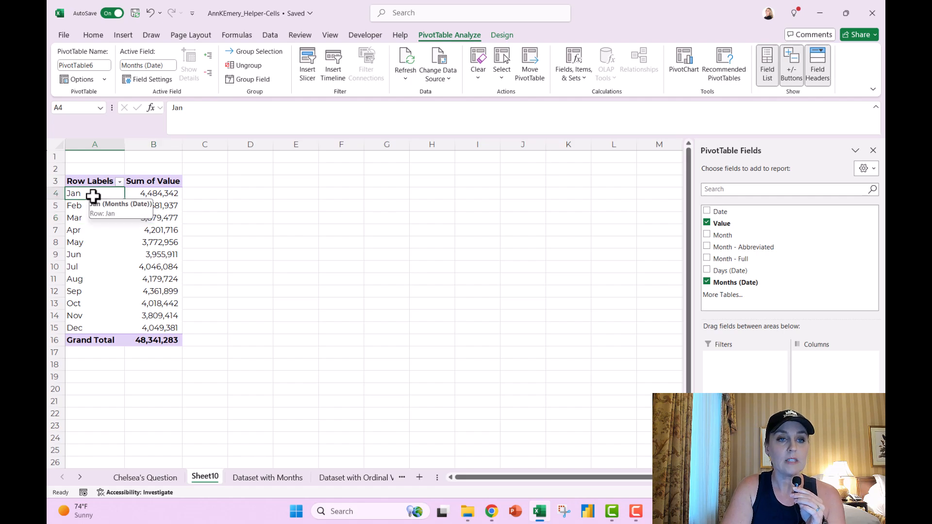
left_click(119, 181)
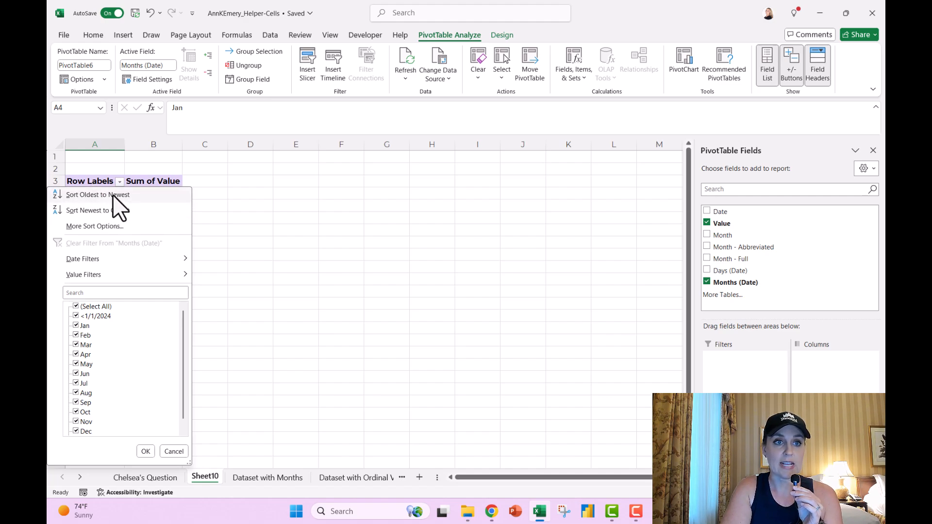
Step: Sort the month rows Ascending (A to Z) by Months (Date) through More Sort Options
left_click(111, 227)
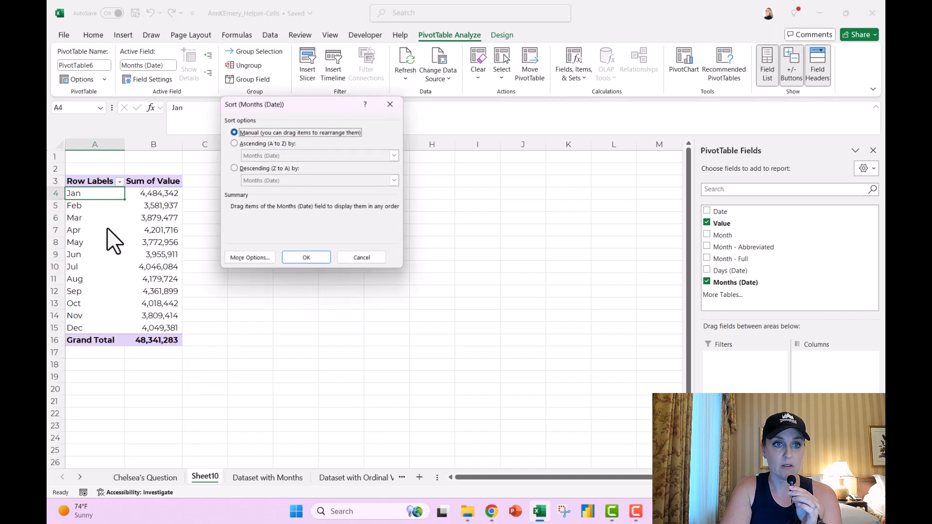
left_click(256, 146)
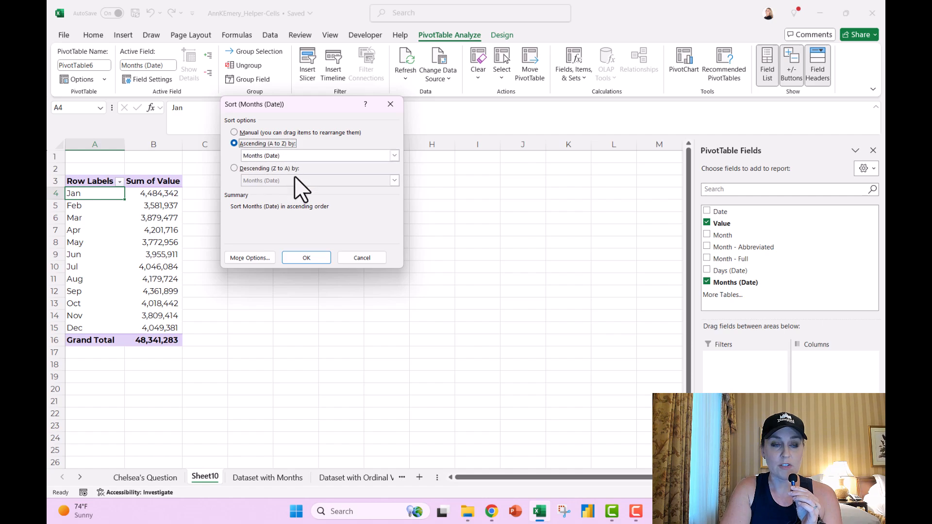
left_click(318, 256)
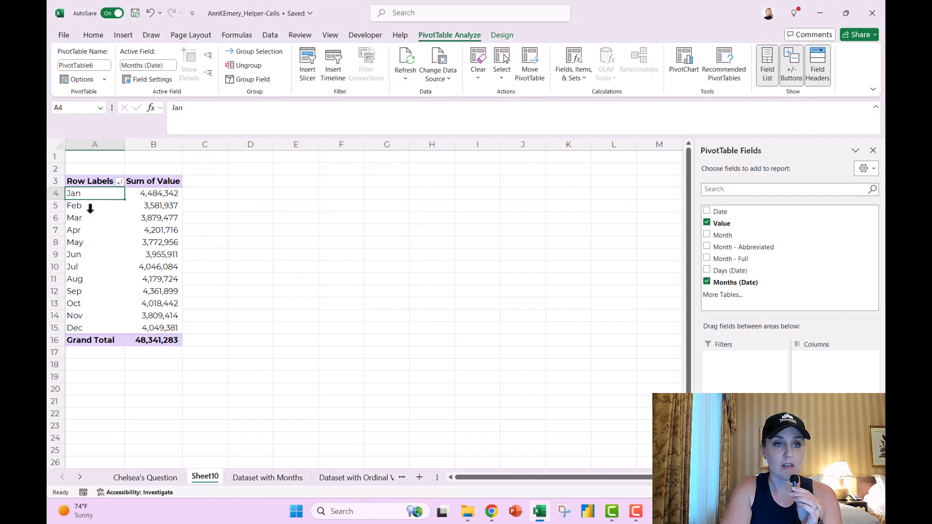
left_click(119, 183)
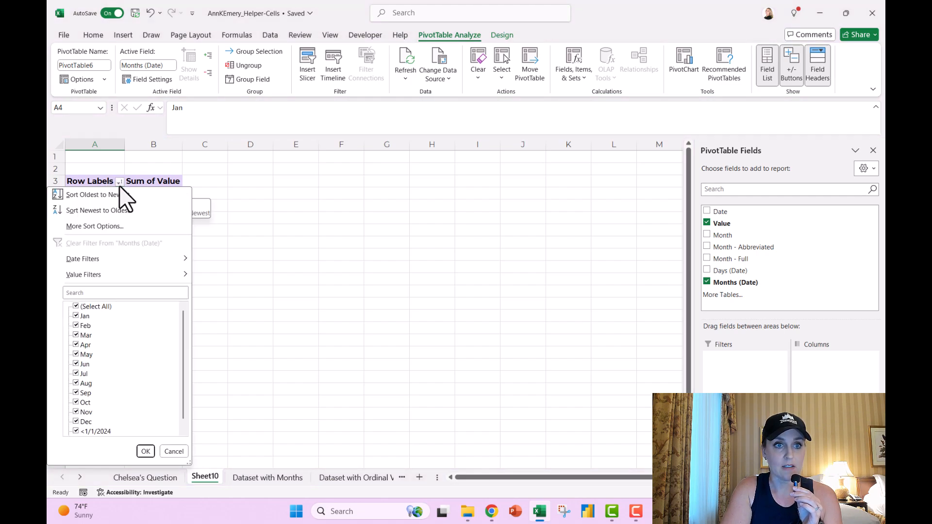
left_click(120, 224)
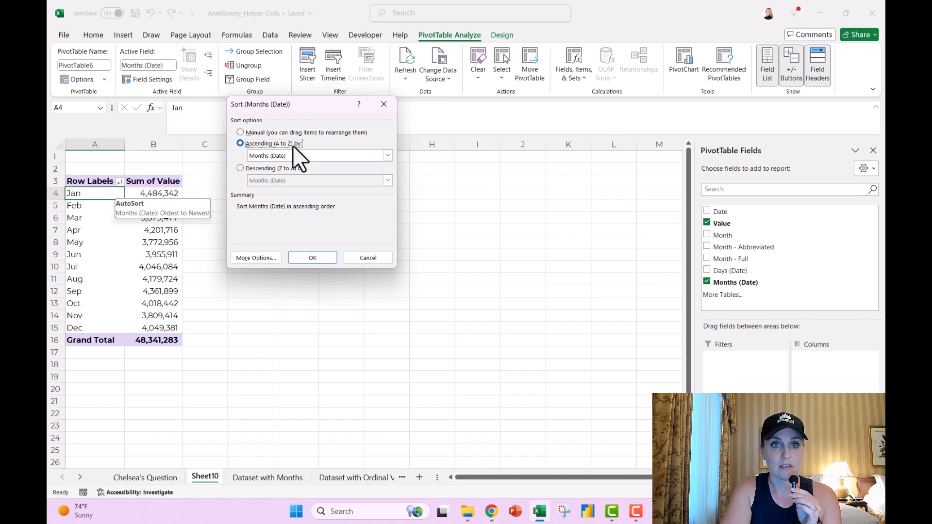
left_click(291, 158)
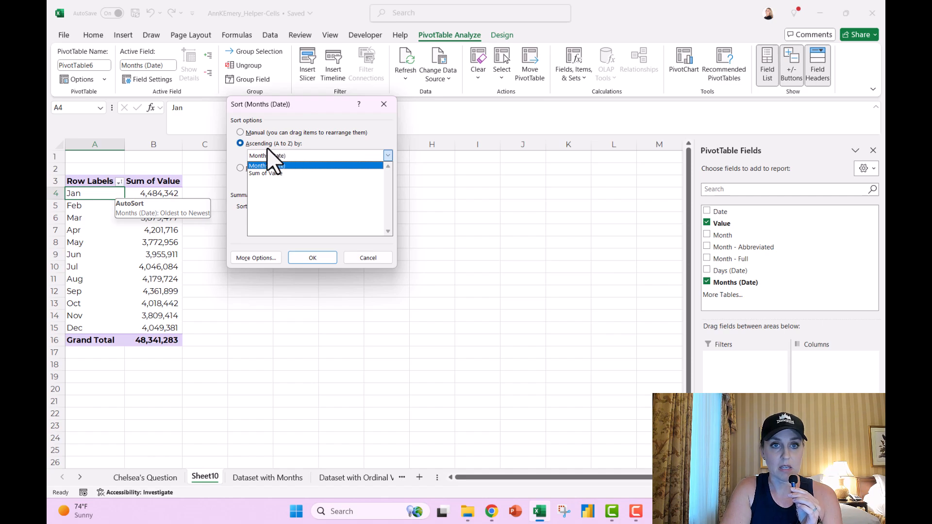
left_click(286, 98)
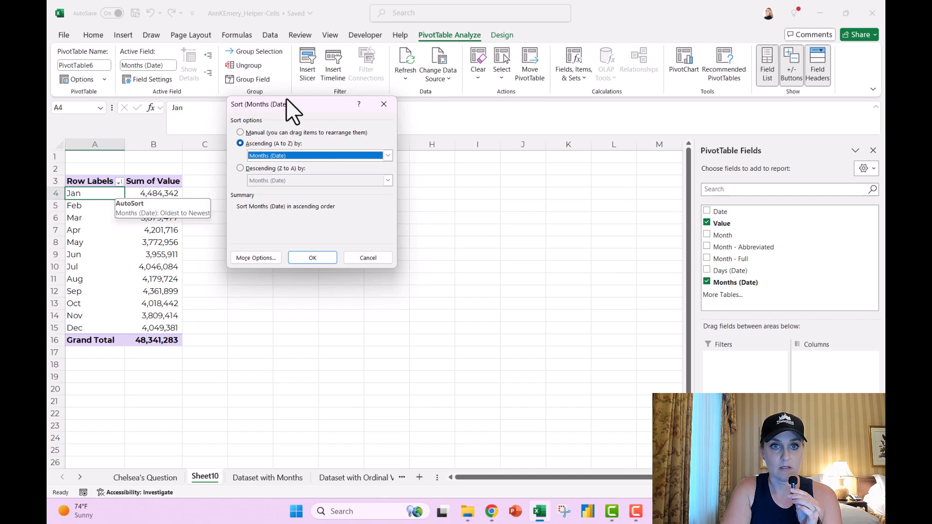
left_click(319, 262)
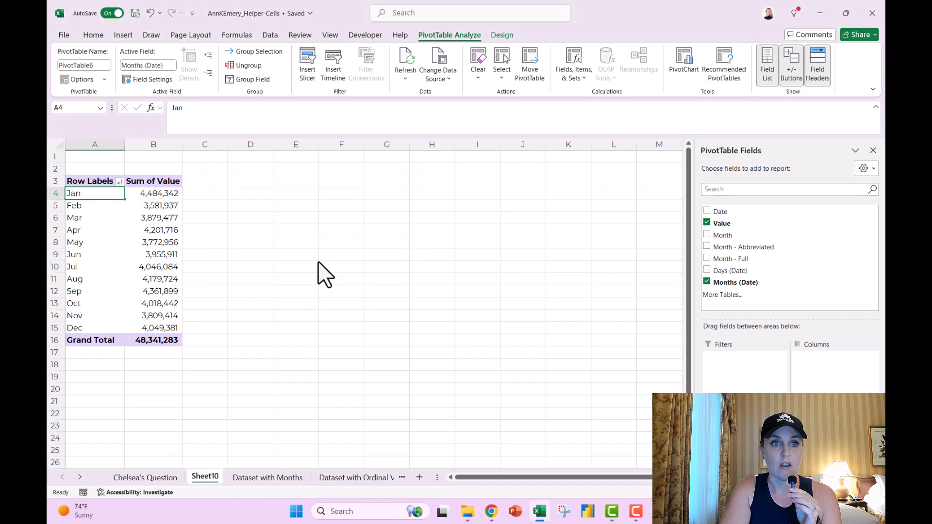
left_click(99, 208)
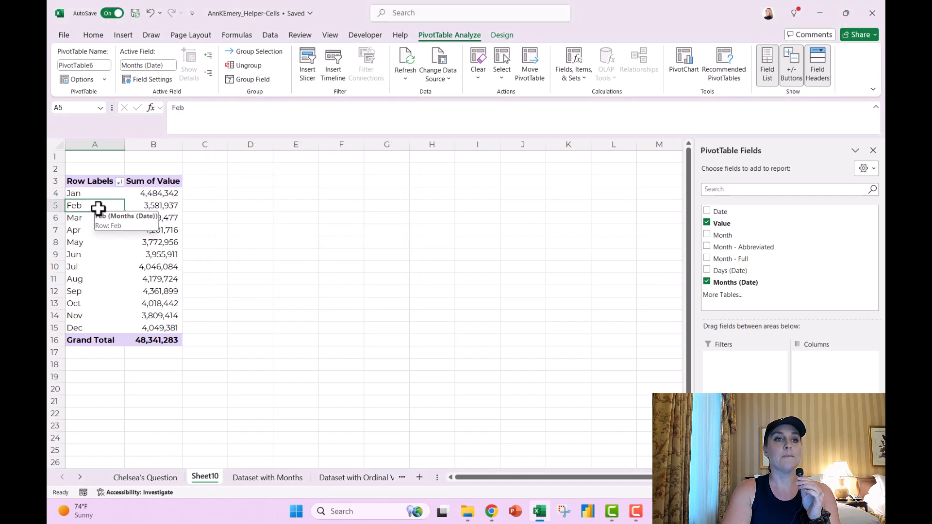
left_click(119, 182)
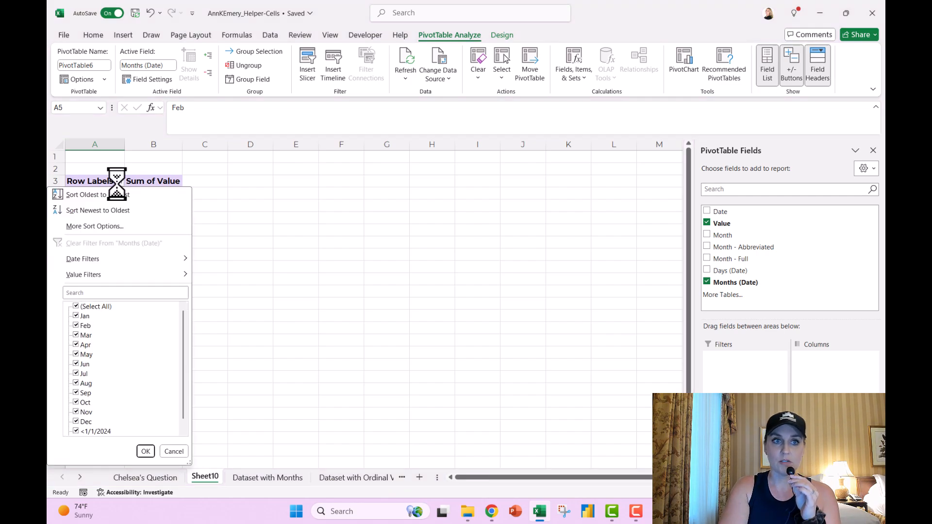
left_click(116, 184)
left_click(97, 181)
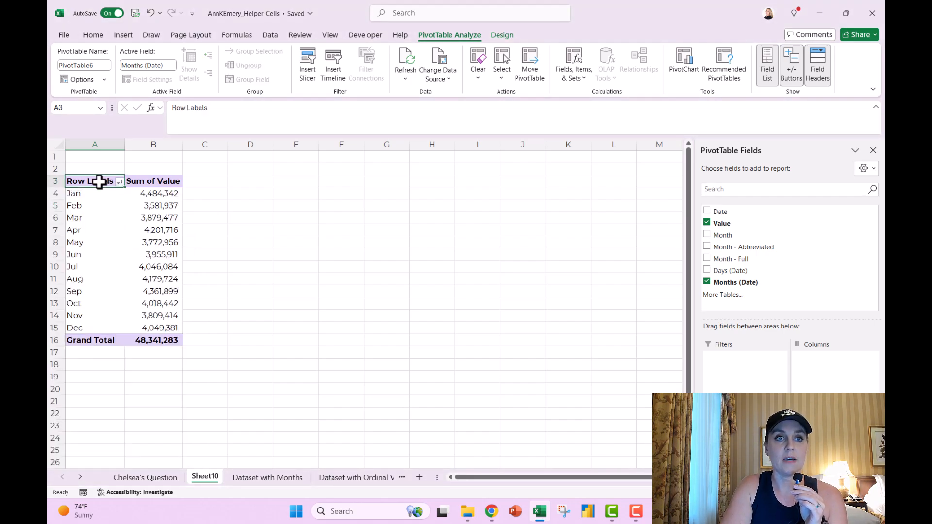
left_click(91, 205)
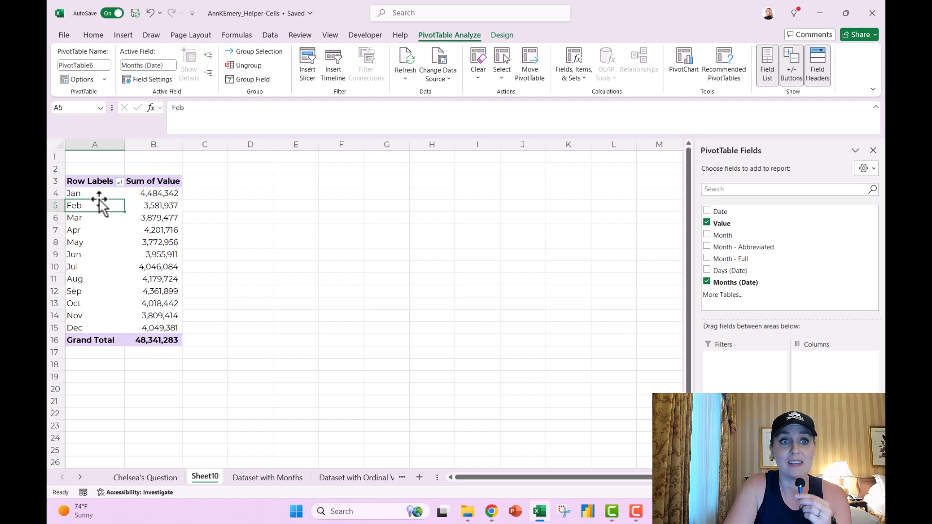
Step: Drag Apr to the top of the month rows and Aug directly below it
left_click(94, 234)
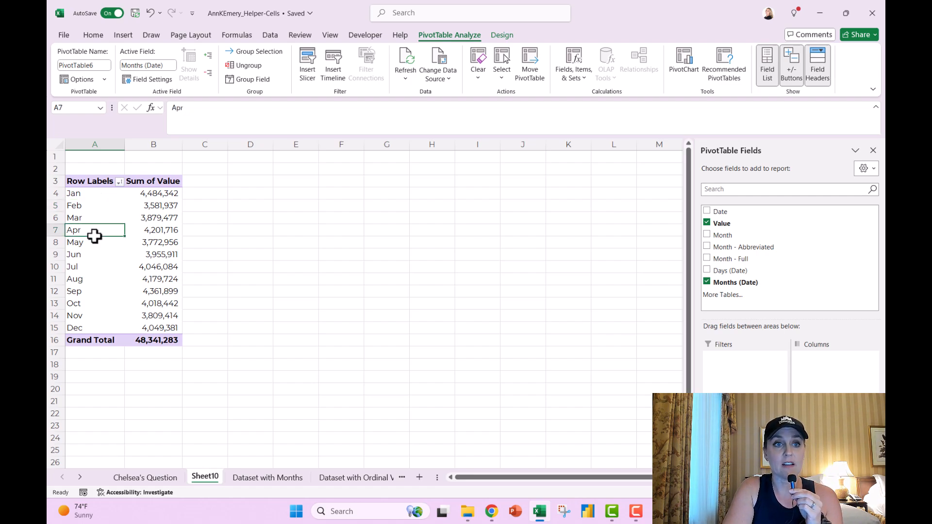
left_click(105, 242)
left_click(105, 234)
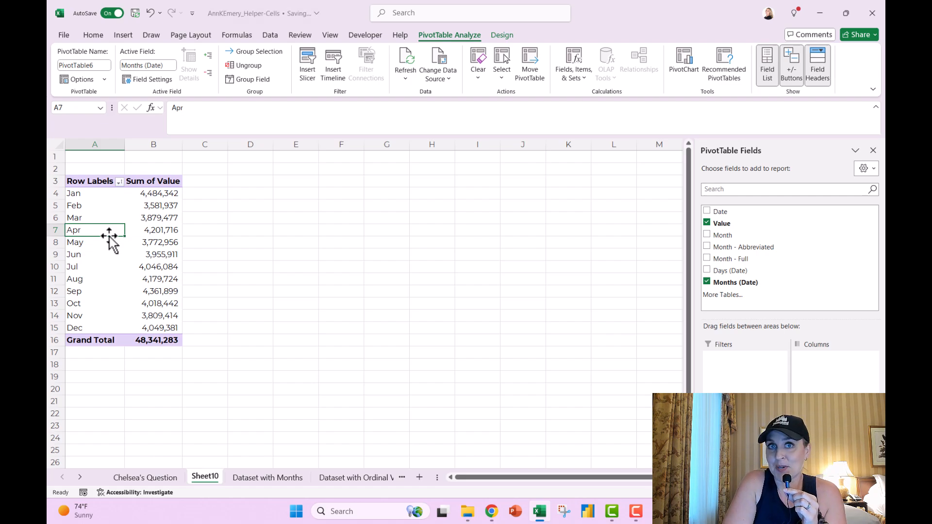
left_click_drag(109, 235, 104, 271)
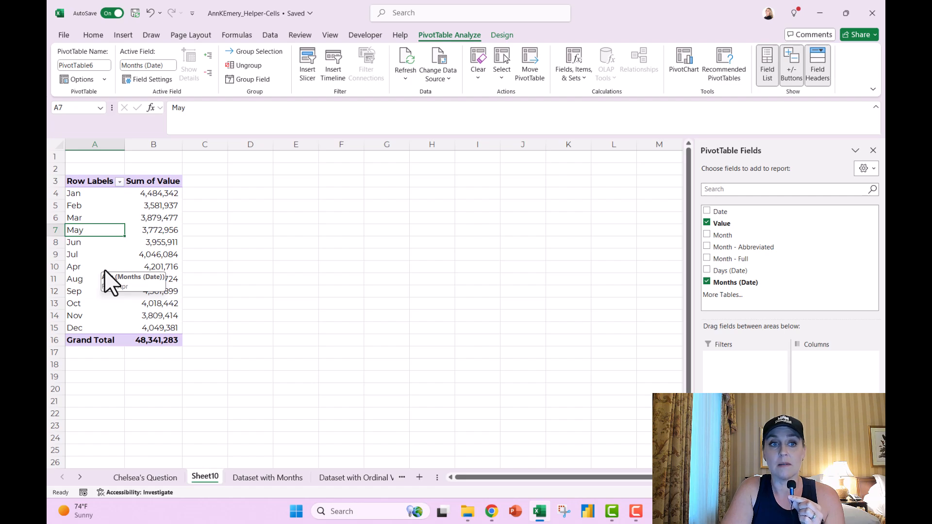
left_click(90, 269)
left_click_drag(94, 272, 99, 190)
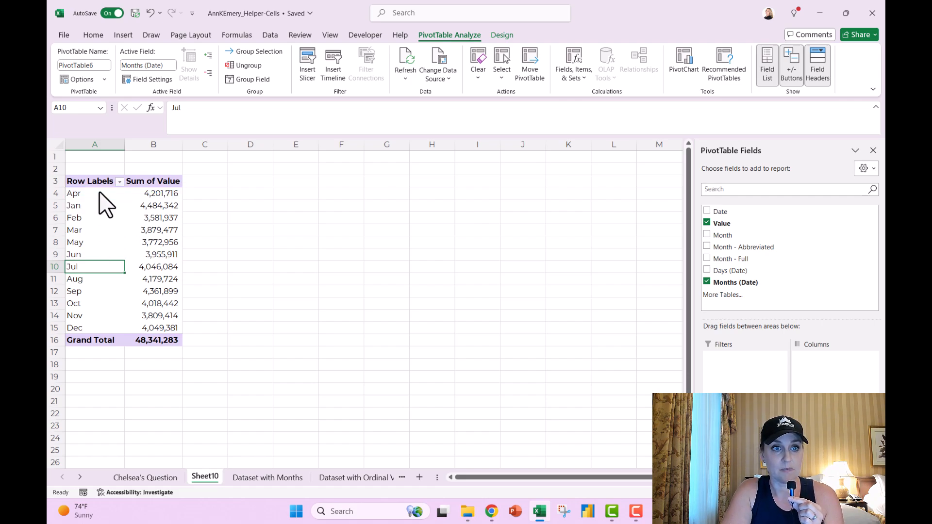
left_click(98, 277)
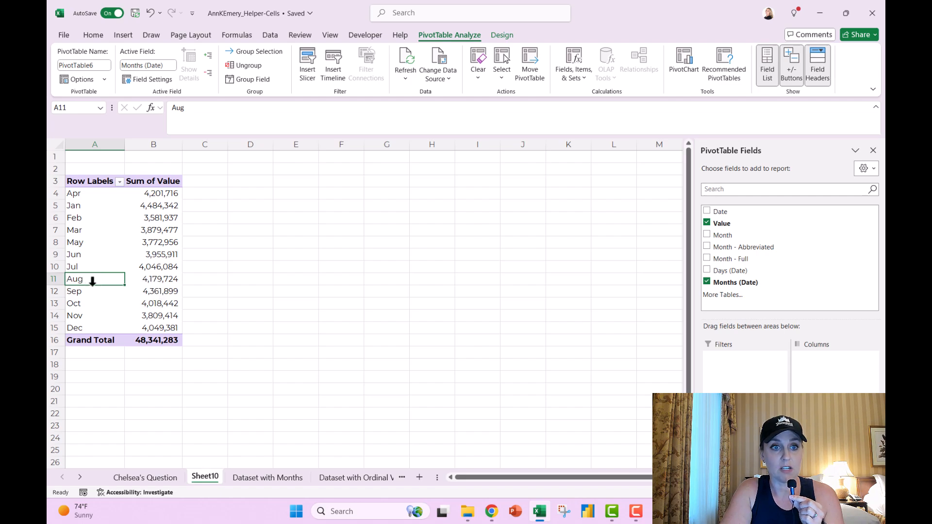
left_click_drag(90, 269, 93, 203)
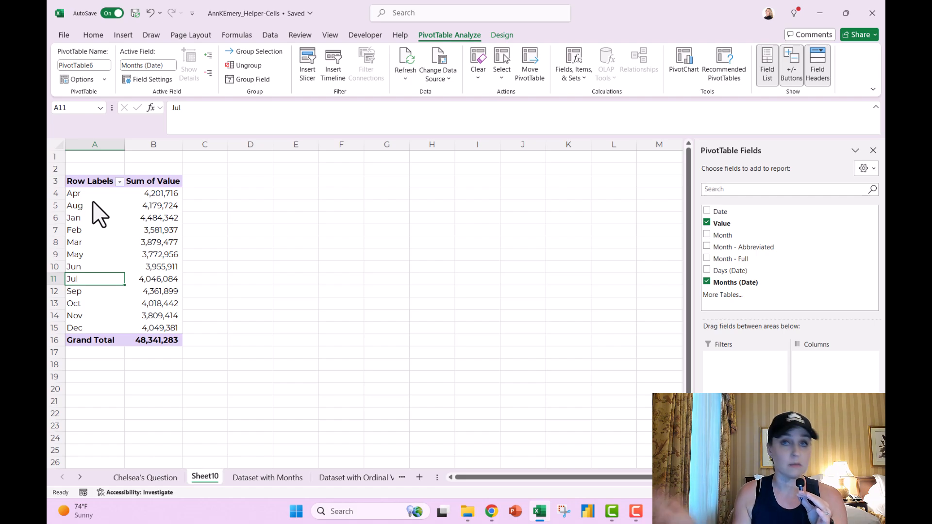
left_click(95, 208)
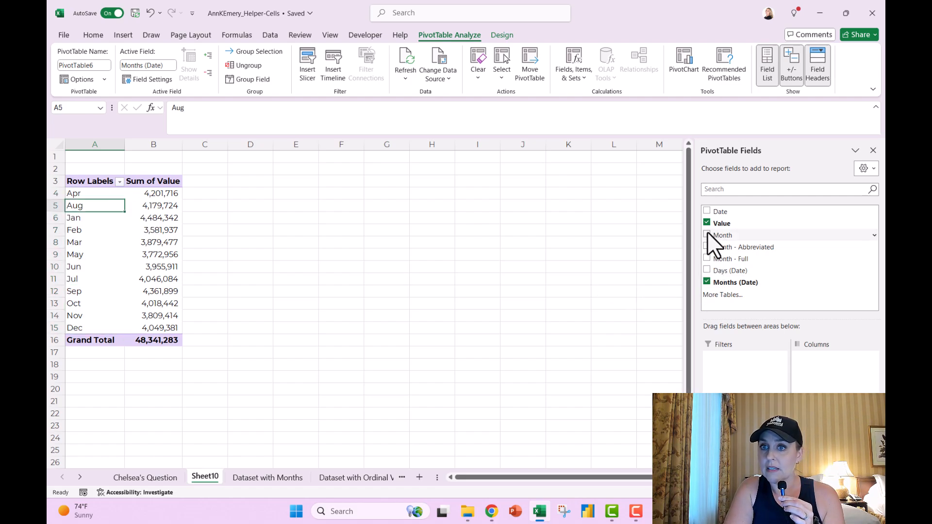
Step: Replace Months (Date) with the numeric Month field in Rows and move month 5 above month 4
right_click(705, 286)
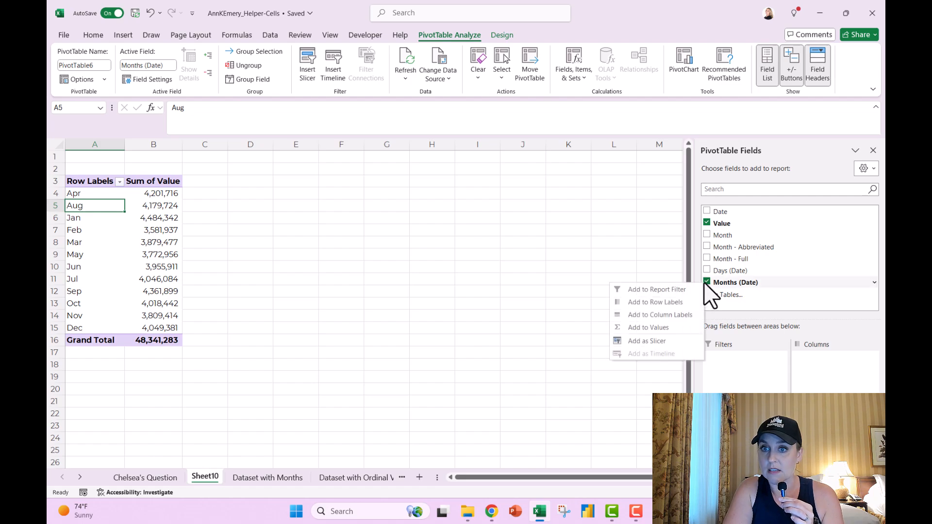
left_click_drag(743, 419, 812, 311)
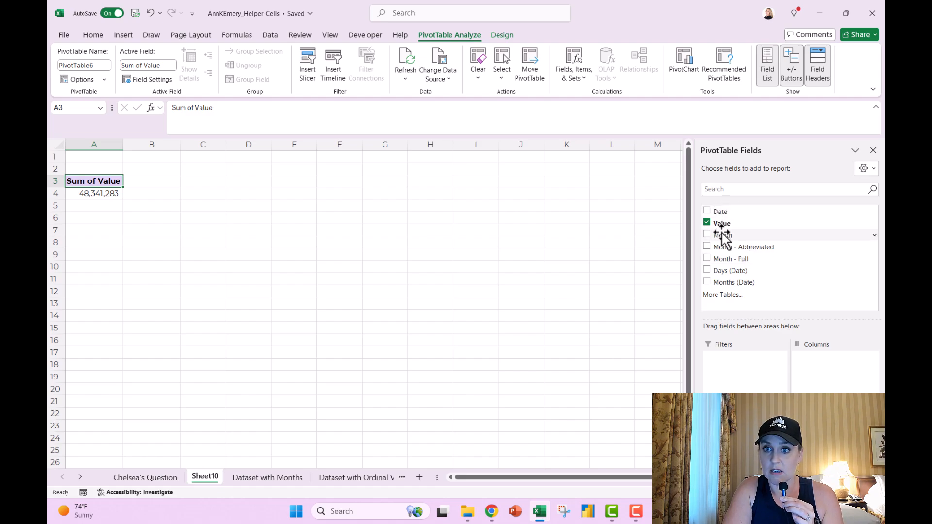
left_click_drag(722, 235, 743, 418)
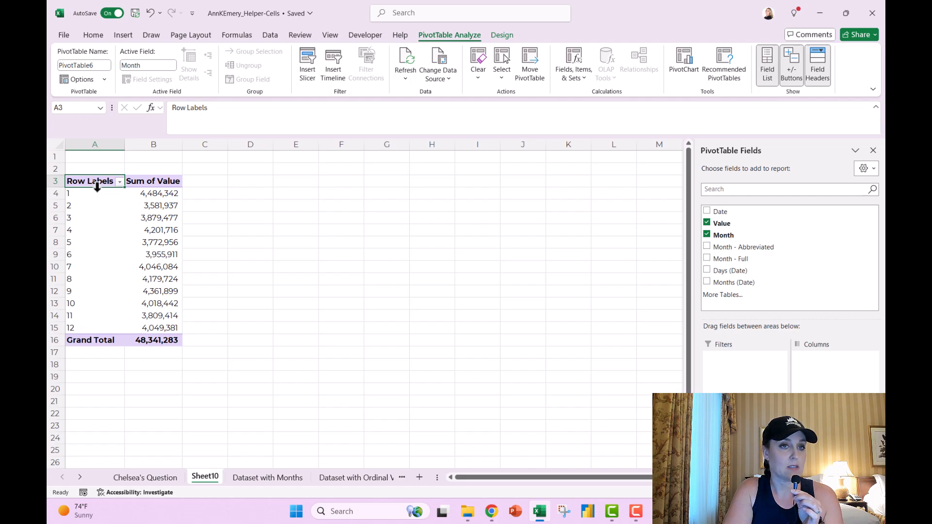
left_click(81, 246)
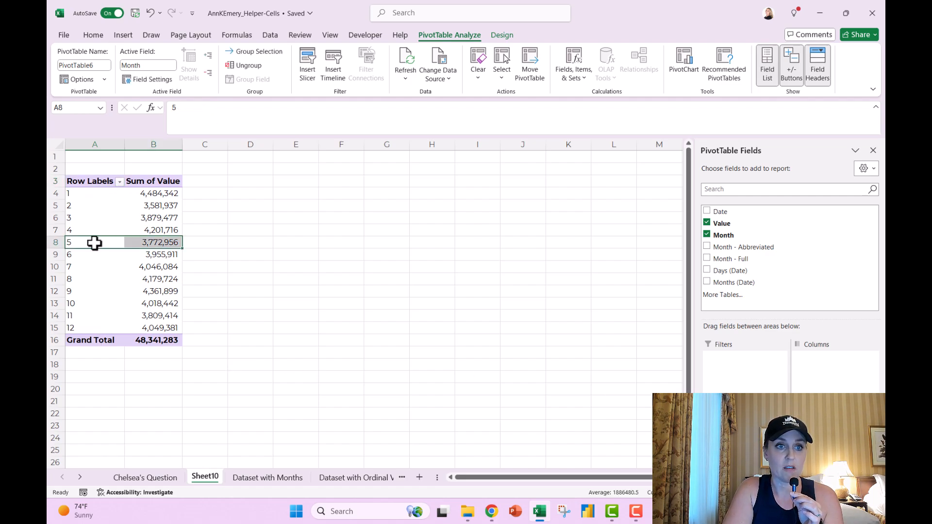
left_click_drag(92, 243, 89, 224)
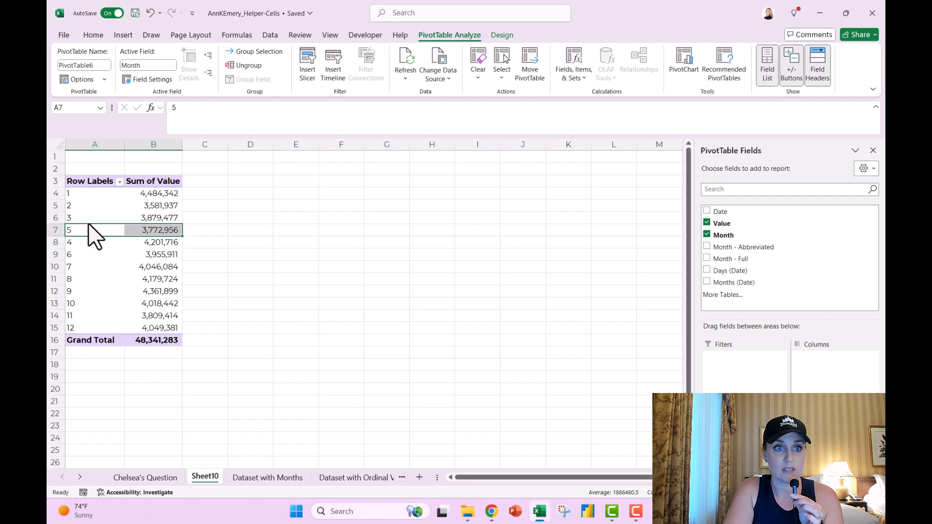
Step: Swap the row field to Month - Abbreviated, then to Month - Full
left_click(707, 235)
left_click(707, 247)
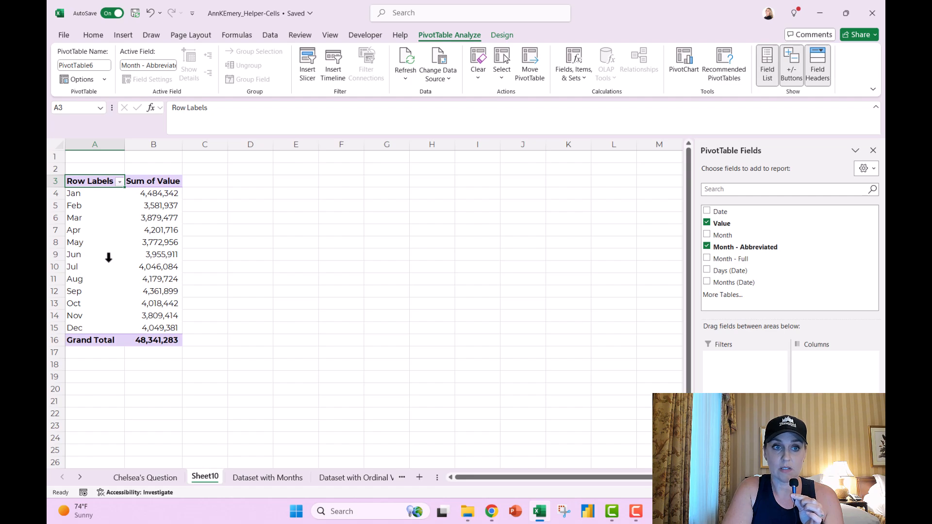
left_click(707, 246)
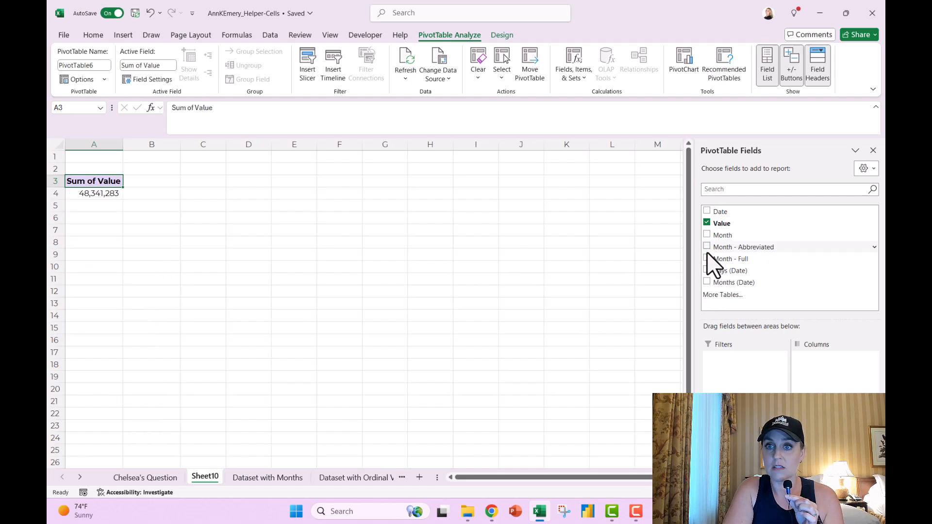
left_click(707, 258)
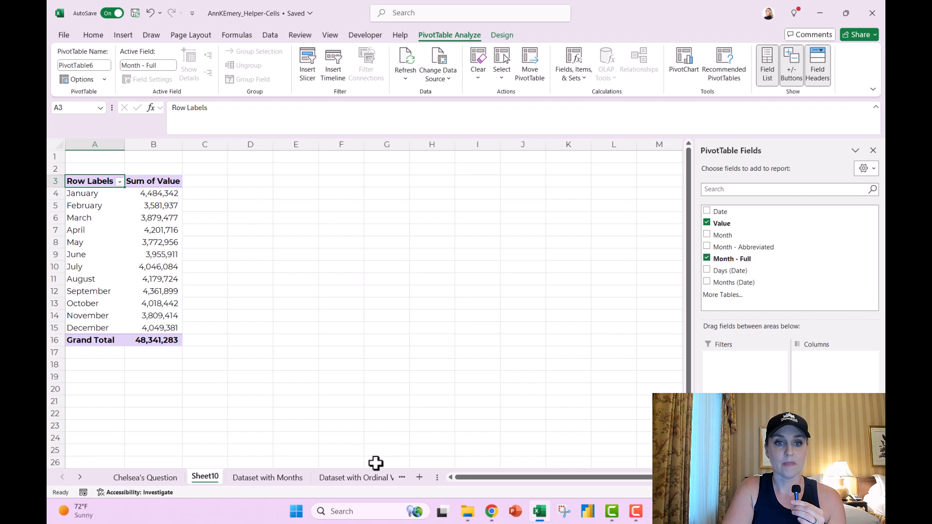
Step: Move September above August in the full-month pivot rows
left_click(107, 293)
left_click(108, 293)
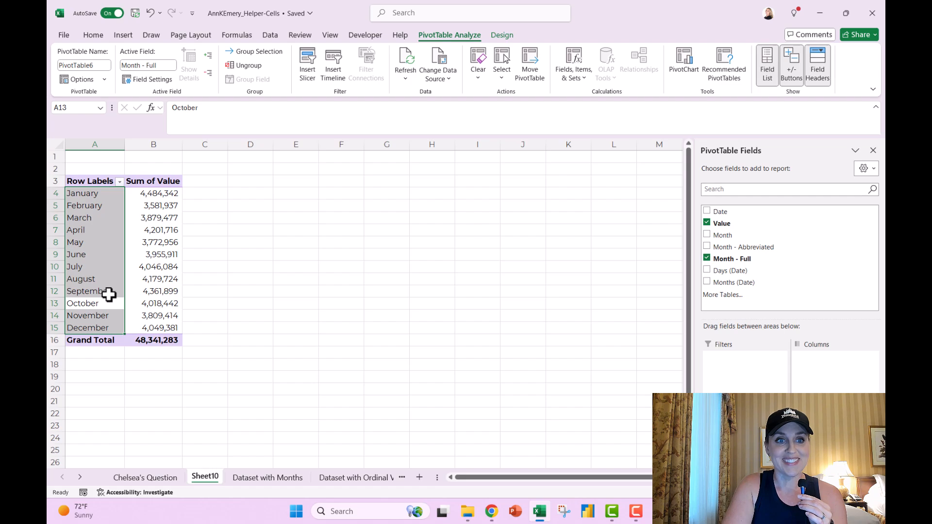
left_click(108, 291)
left_click_drag(109, 285, 109, 277)
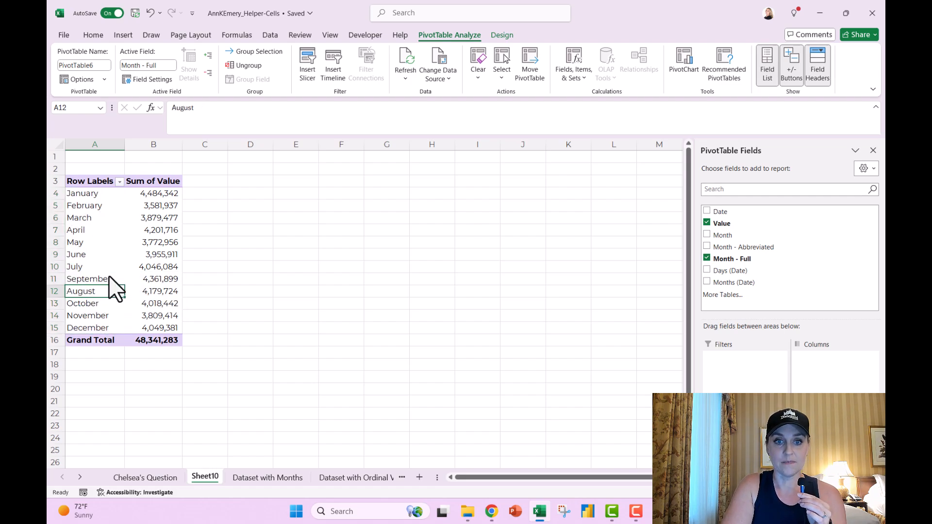
Step: Insert a PivotTable on a new worksheet from the Dataset with Ordinal Values data
left_click(353, 479)
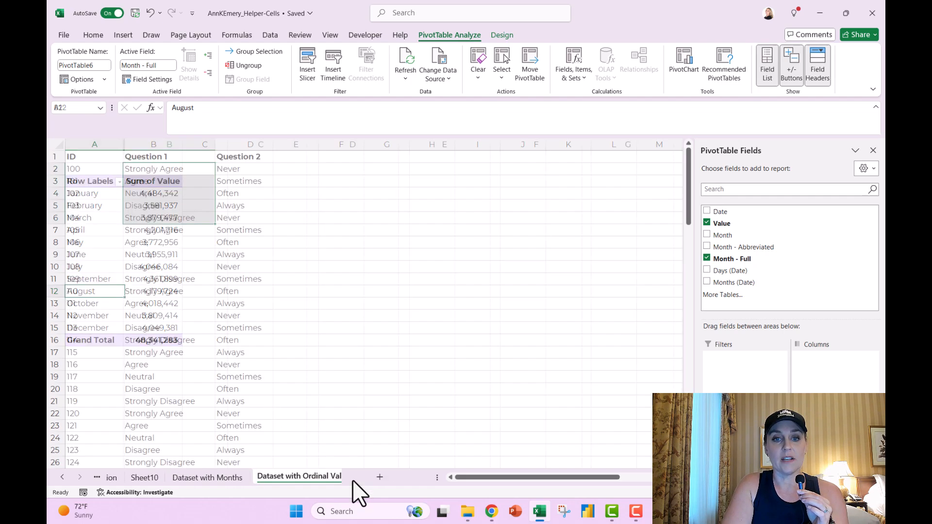
left_click_drag(185, 168, 185, 219)
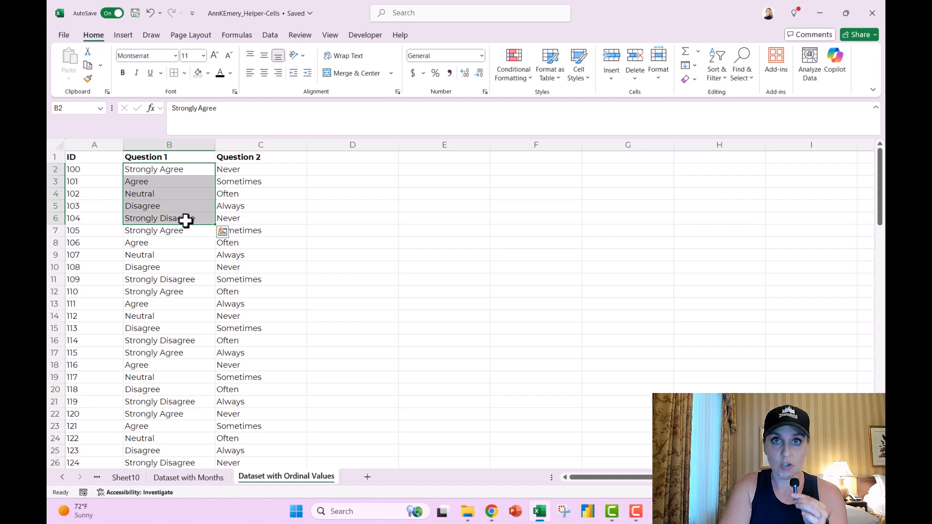
left_click(98, 158)
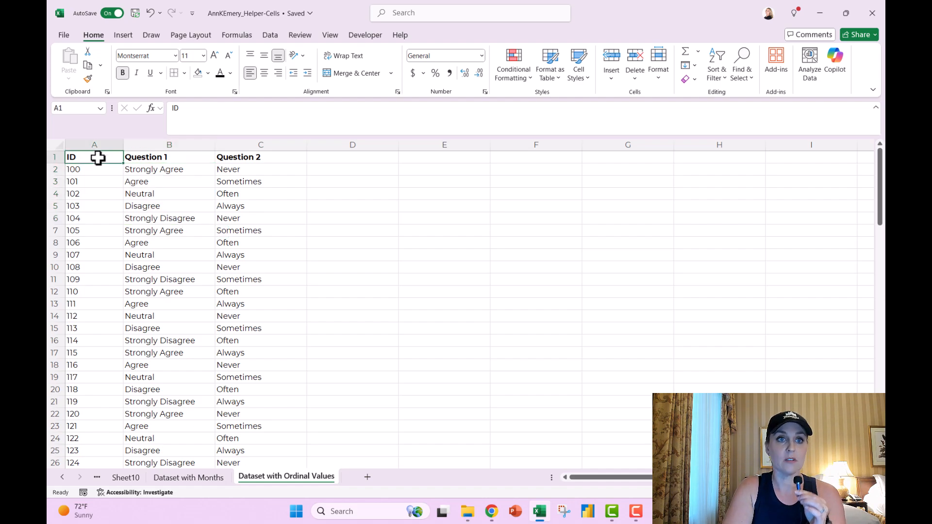
left_click(127, 38)
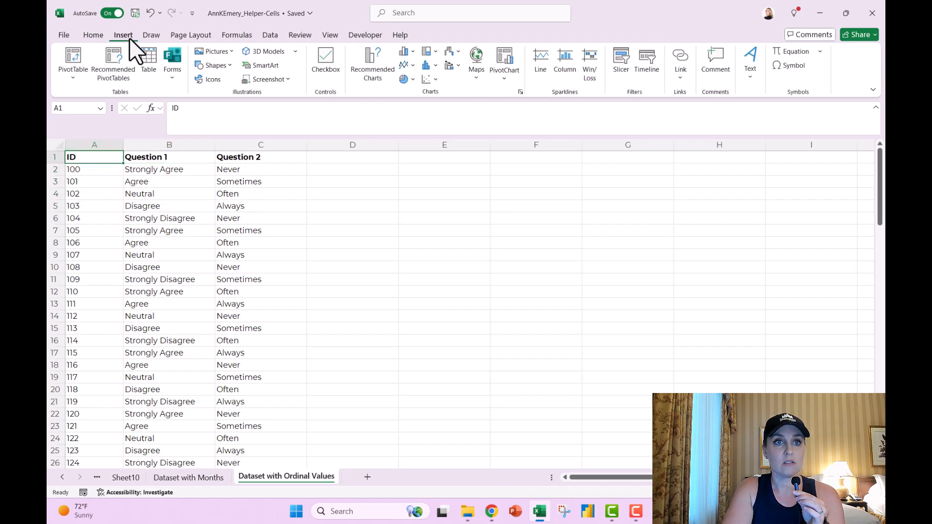
left_click(75, 56)
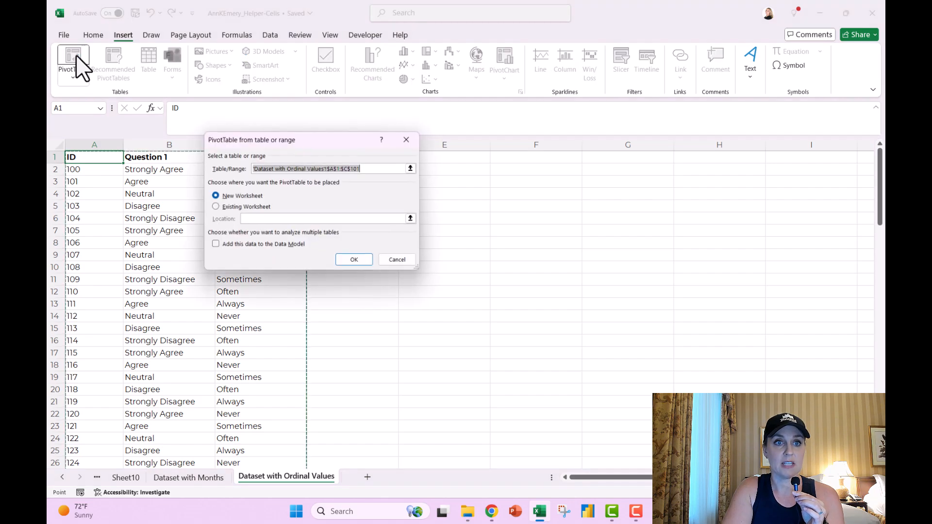
left_click(361, 264)
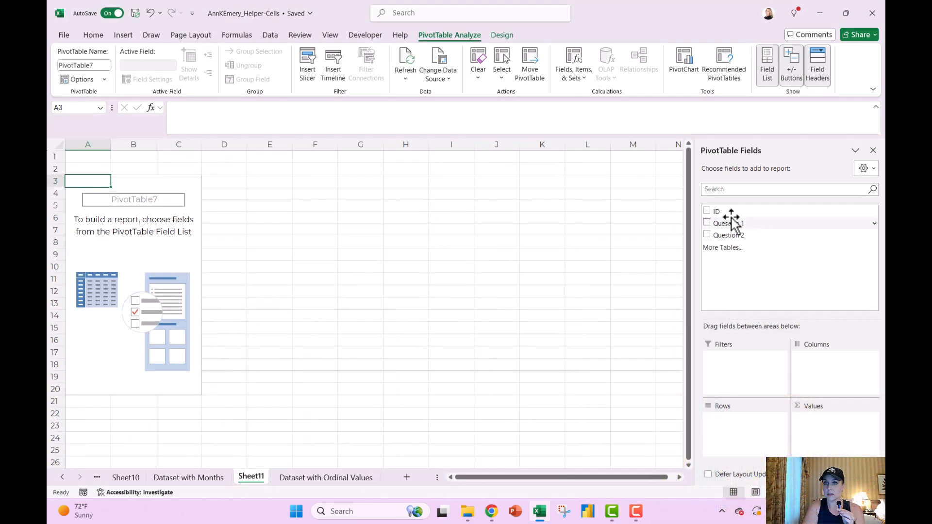
Step: Add ID to Values summarized as Count and Question 1 to Rows, giving 20 per answer
left_click_drag(717, 212, 818, 423)
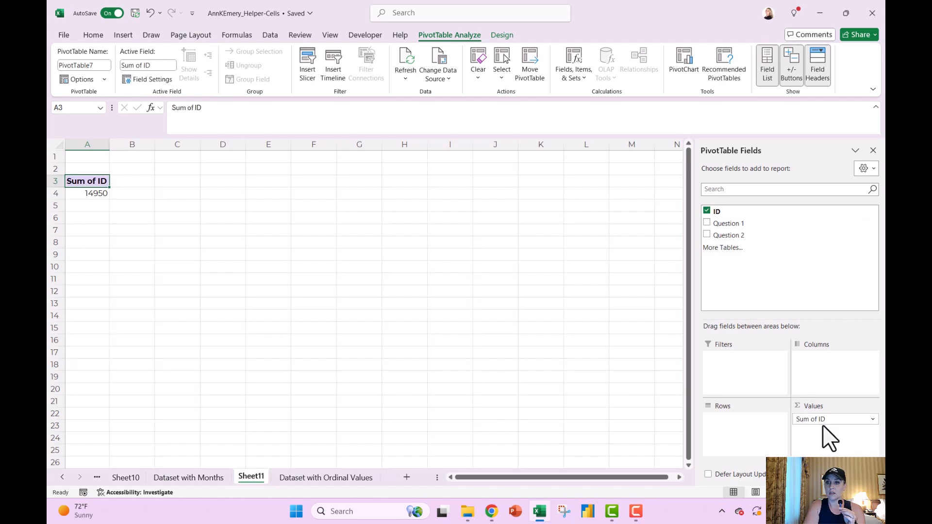
left_click(873, 419)
left_click(855, 410)
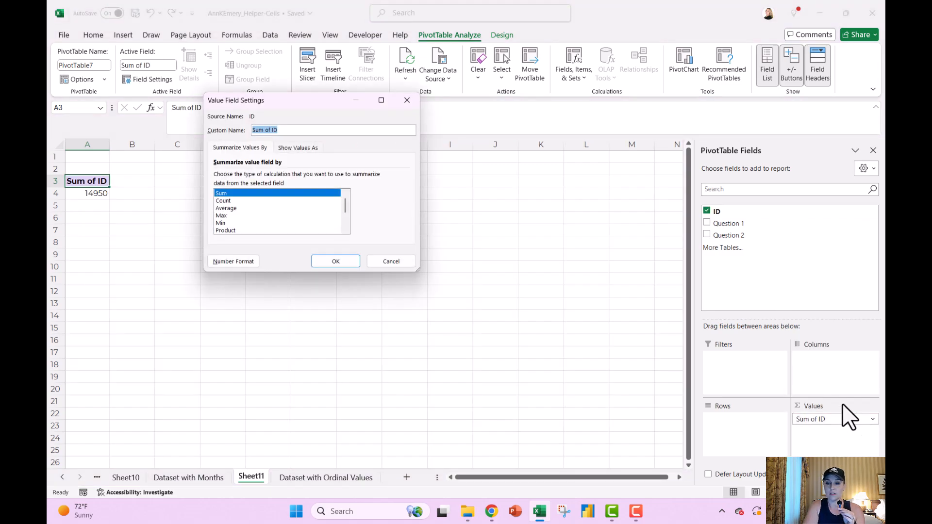
left_click(256, 200)
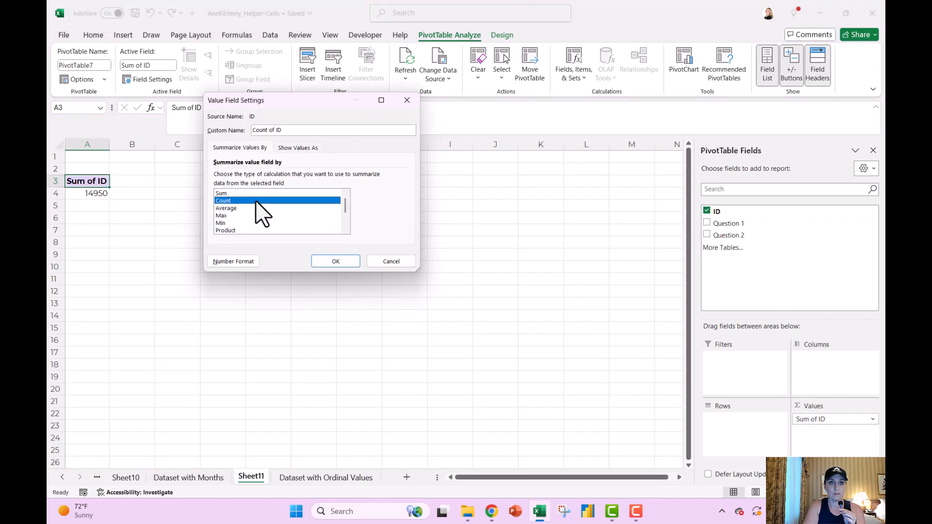
left_click(331, 263)
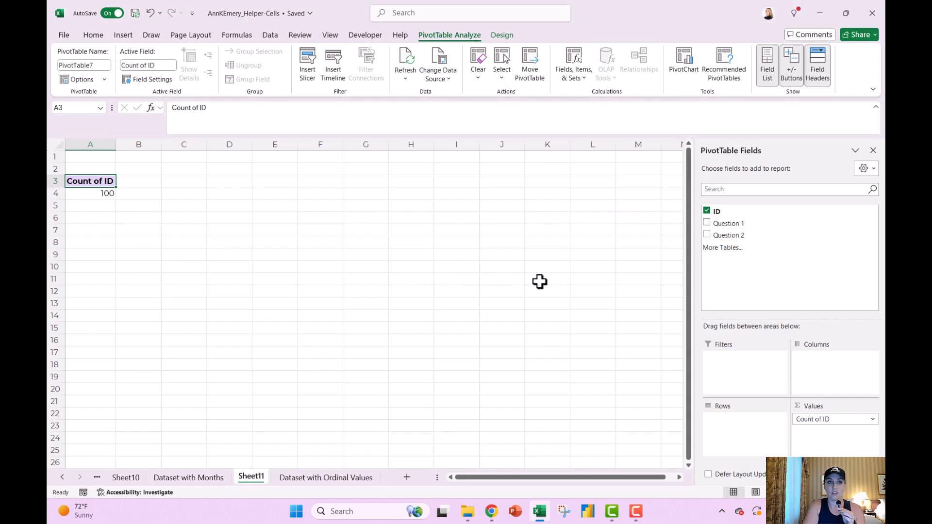
left_click_drag(732, 222, 728, 425)
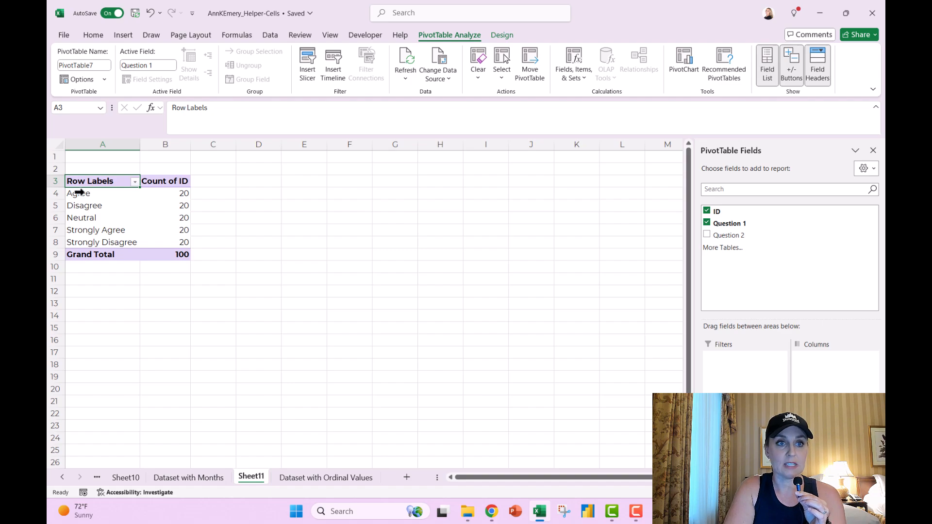
left_click(68, 193)
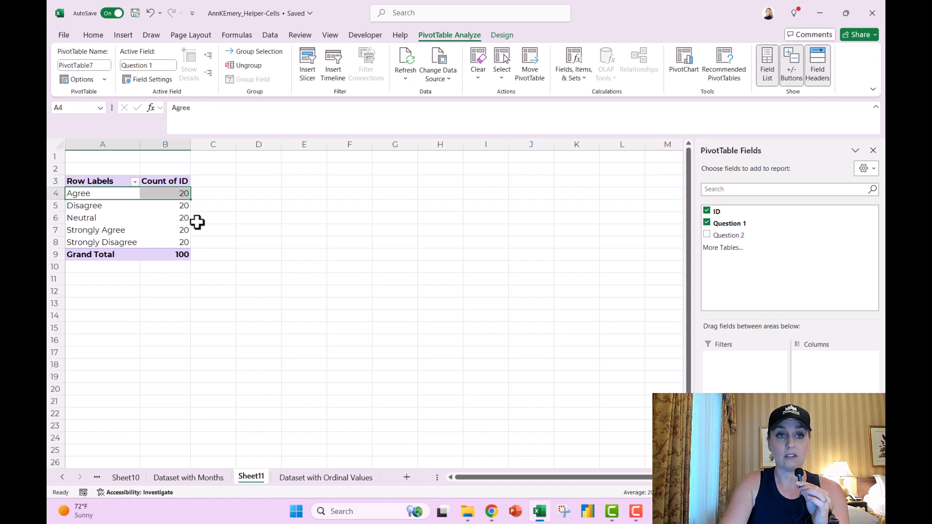
left_click(117, 196)
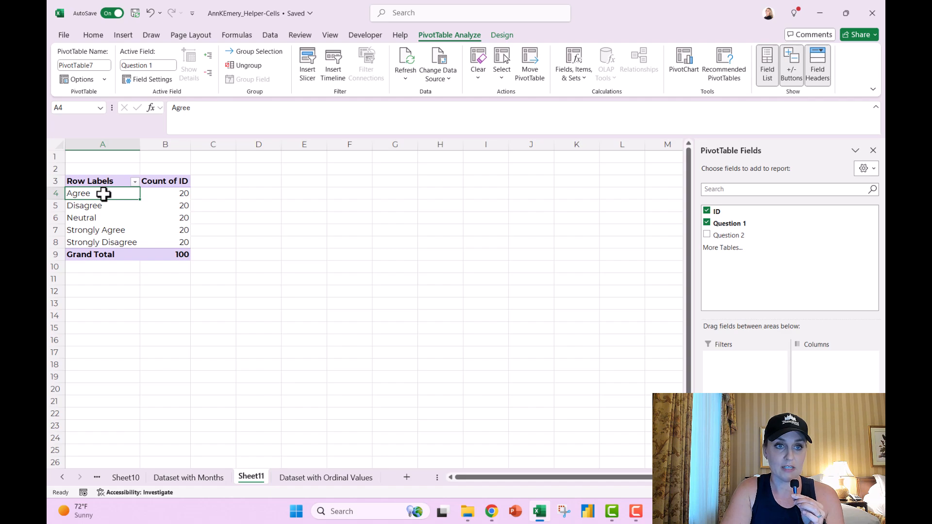
left_click(119, 36)
Step: Insert a clustered bar chart of the response counts and place it beside the pivot table
left_click(407, 51)
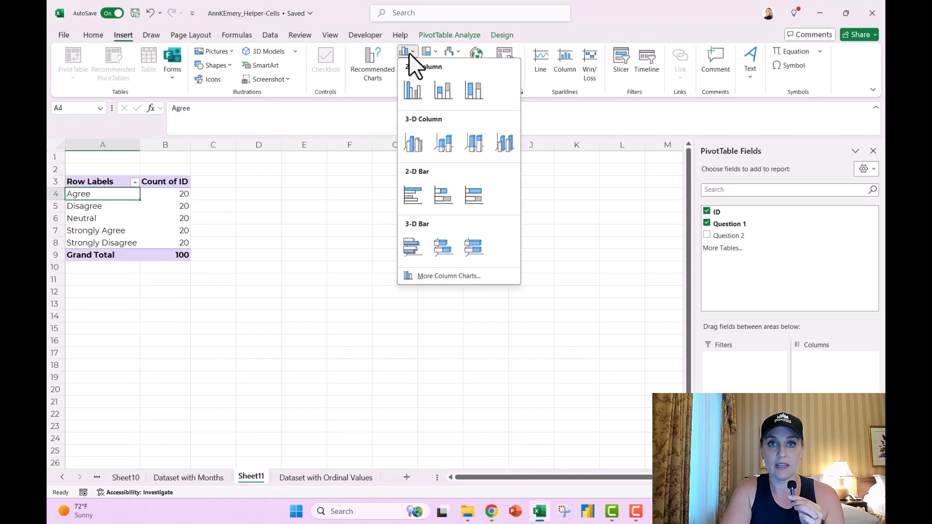
left_click(412, 194)
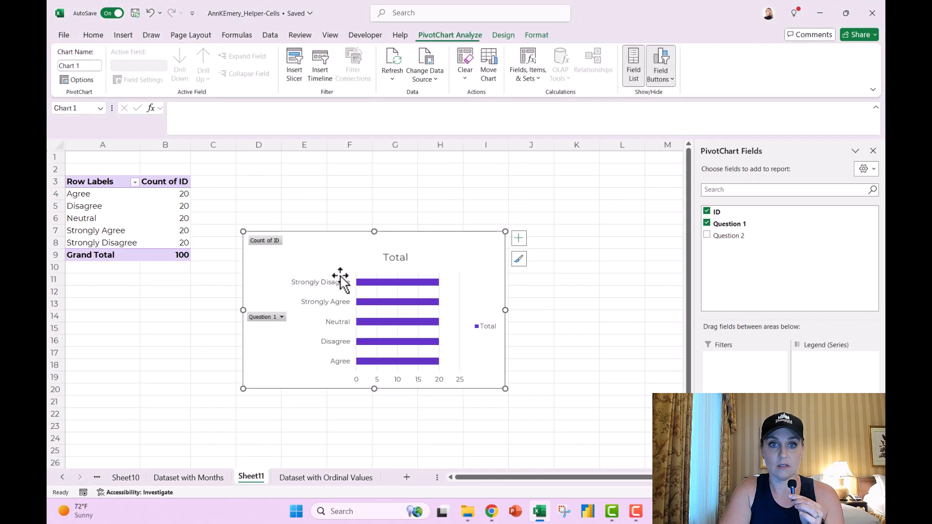
left_click_drag(319, 260, 374, 216)
Step: Drag Strongly Agree to the top of the pivot rows and Neutral above Disagree
left_click(118, 232)
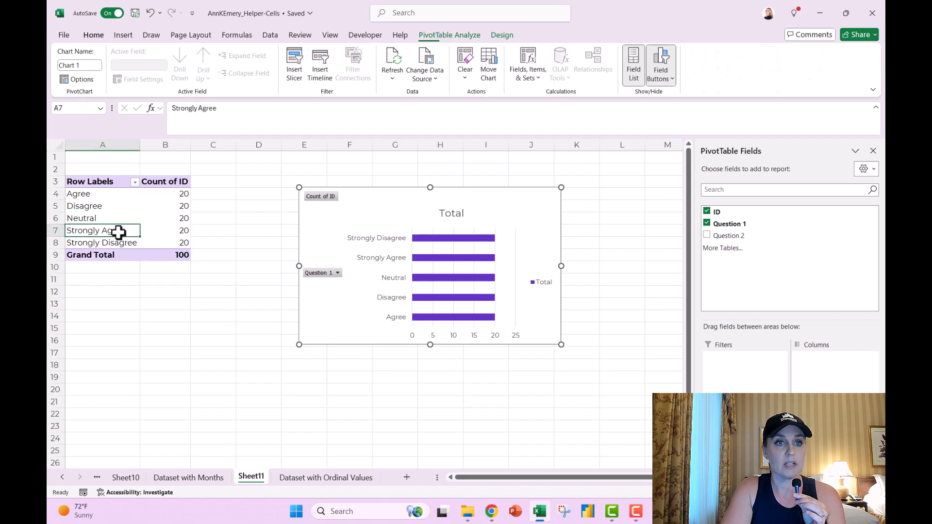
left_click_drag(114, 224, 113, 193)
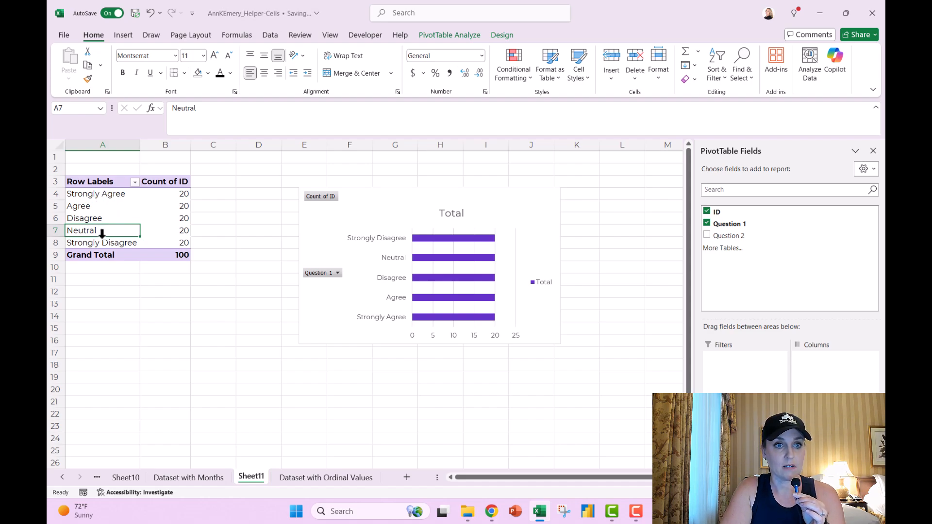
left_click_drag(116, 226, 115, 214)
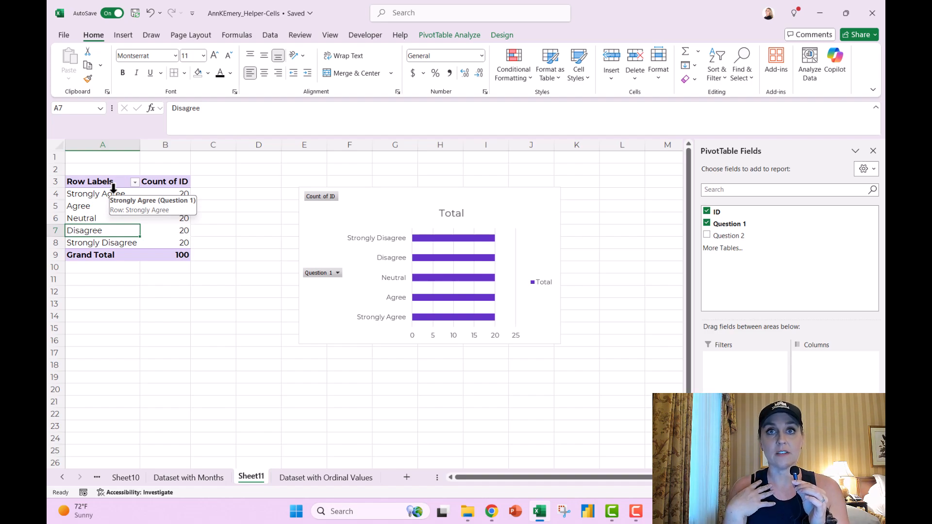
left_click(111, 192)
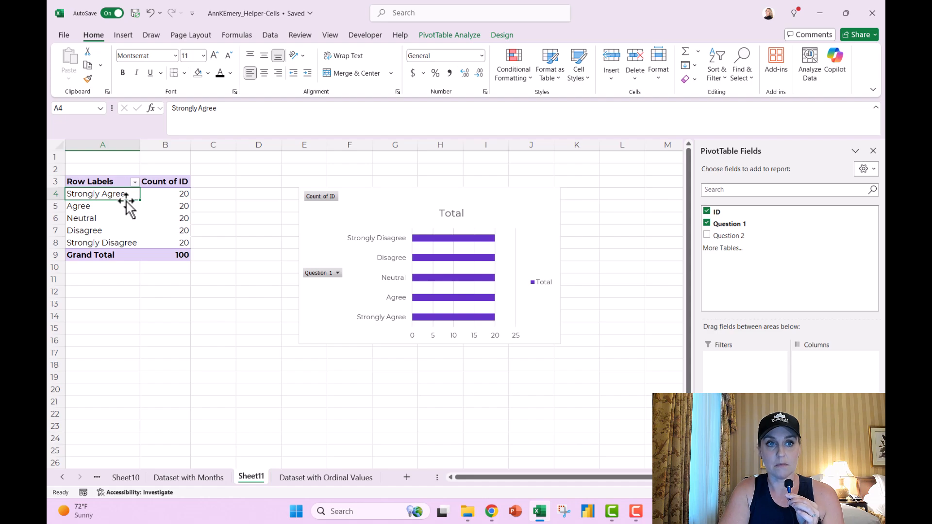
left_click(128, 246)
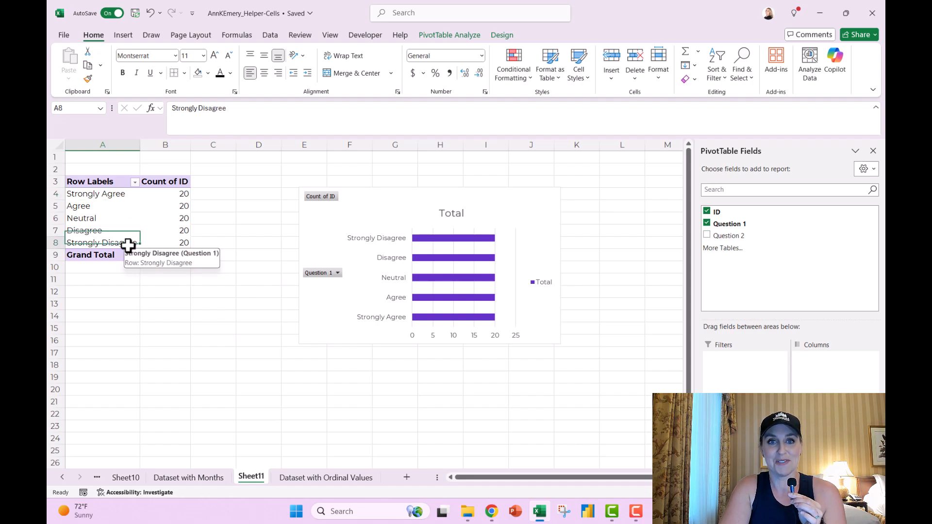
left_click(376, 240)
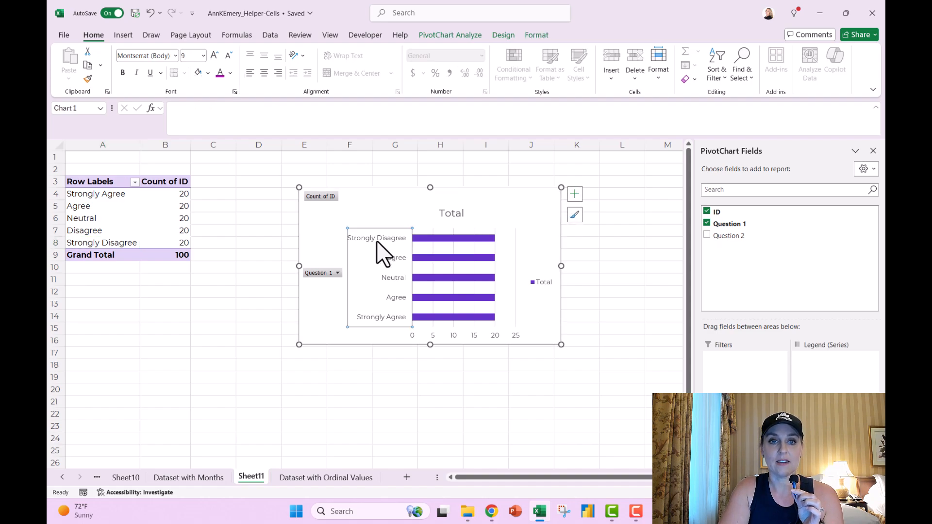
Step: Set the bar chart's vertical axis to show categories in reverse order
right_click(395, 259)
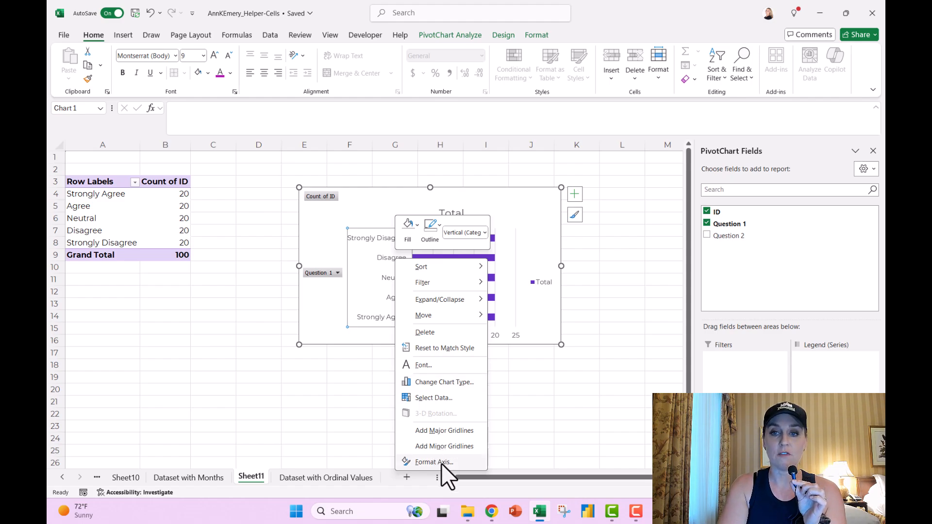
left_click(441, 463)
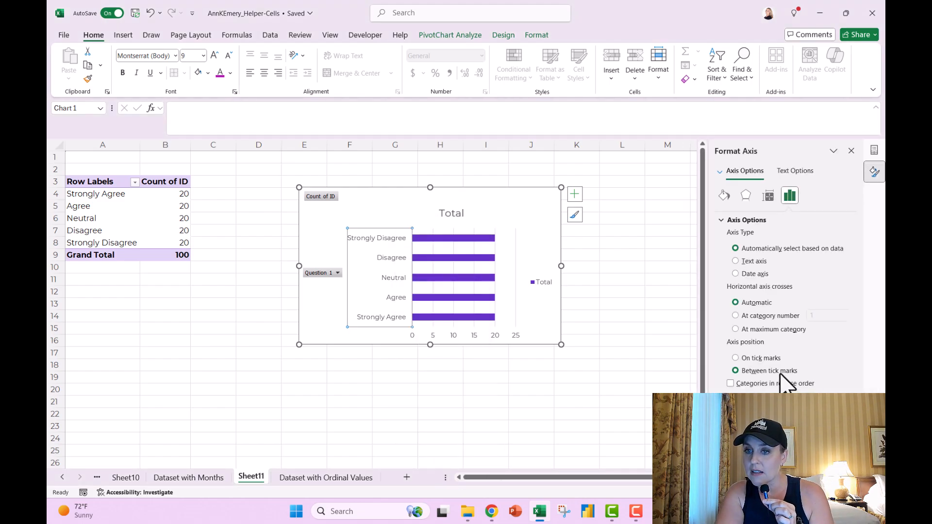
left_click(771, 386)
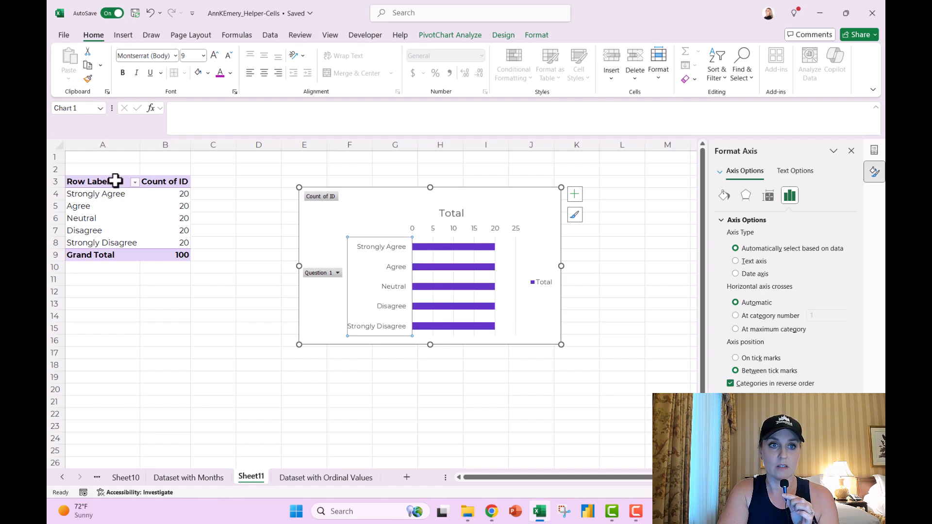
left_click(104, 199)
left_click(394, 262)
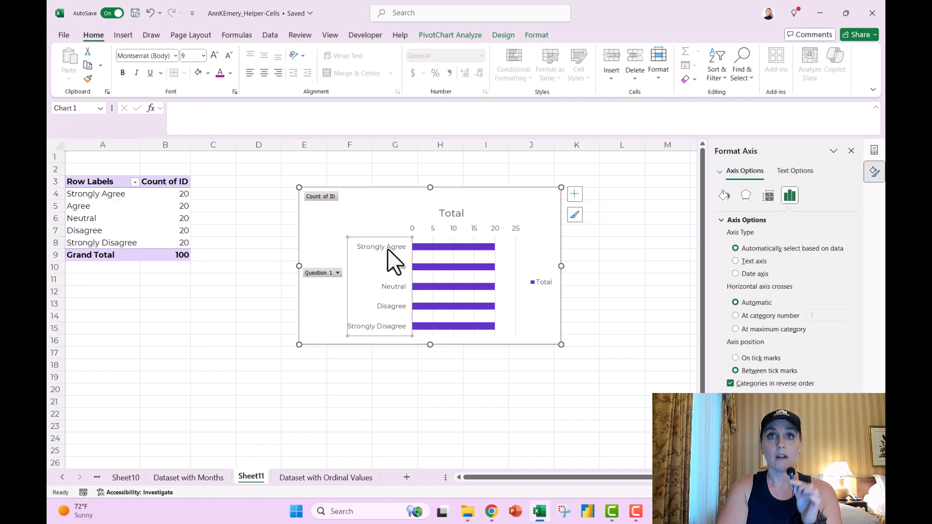
Step: Move Neutral above Agree so it sits right after Strongly Agree
left_click(105, 221)
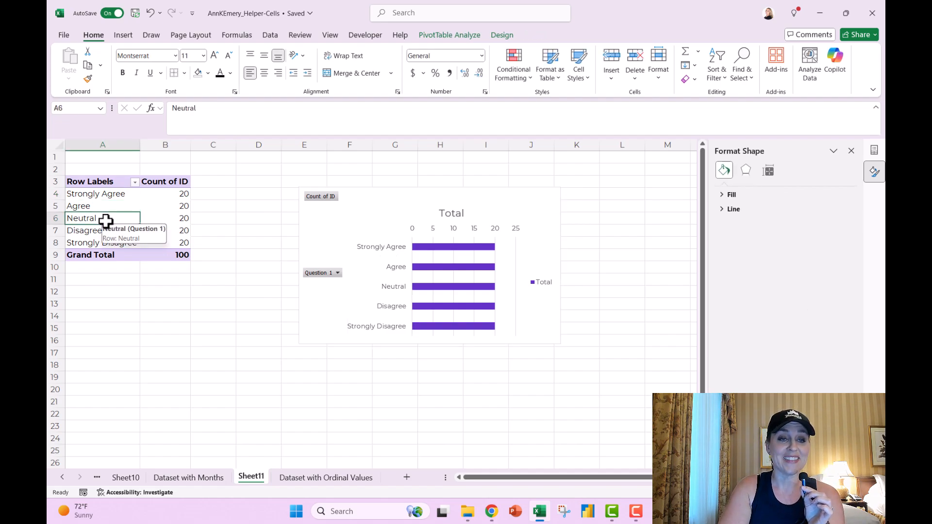
left_click_drag(119, 212, 119, 204)
left_click(121, 203)
left_click(124, 204)
left_click(131, 202)
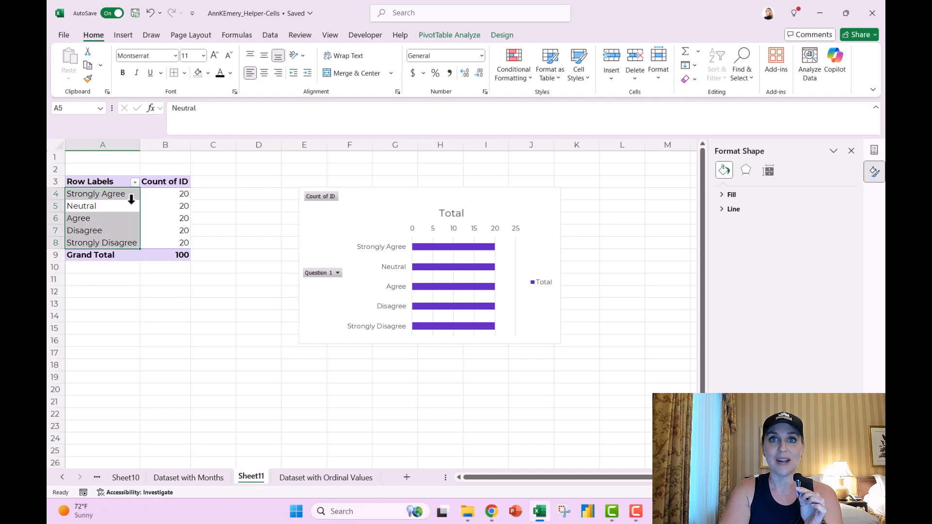